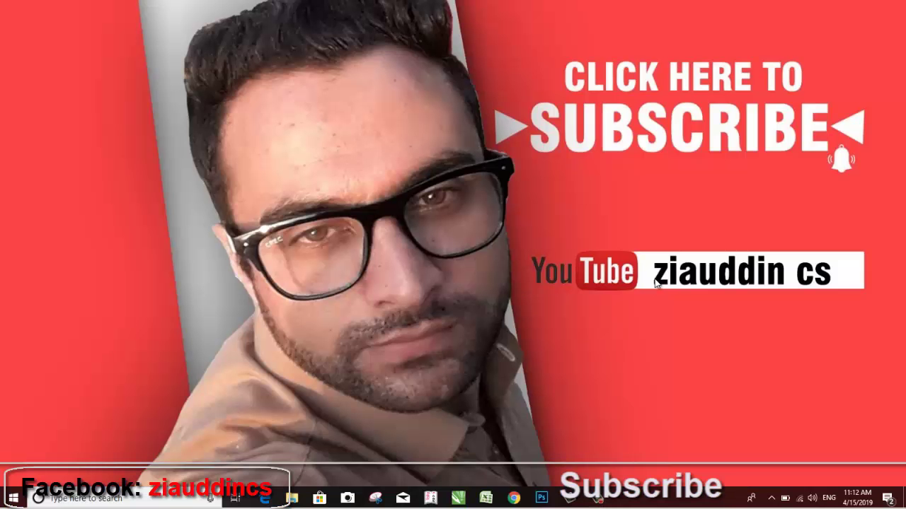
Refresh the desktop twice from its right-click menu
{"action": "right_click", "coordinate": [650, 276]}
{"action": "left_click", "coordinate": [678, 310]}
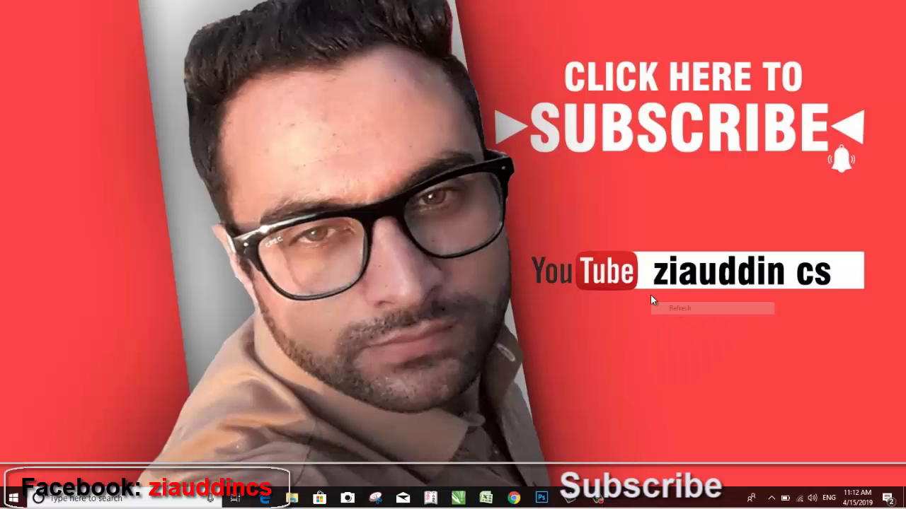
{"action": "right_click", "coordinate": [528, 230]}
{"action": "left_click", "coordinate": [559, 267]}
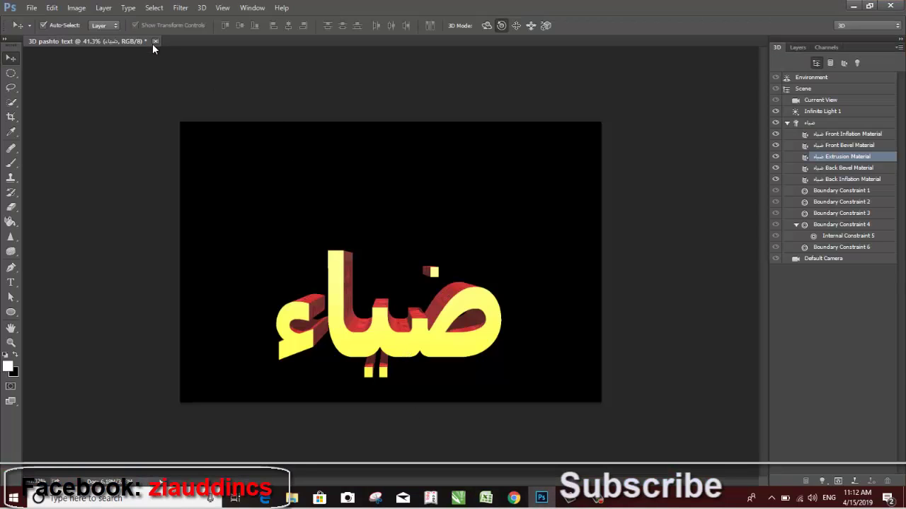
Close the '3D pashto text' document, discarding its unsaved changes
{"action": "left_click", "coordinate": [155, 41]}
{"action": "left_click", "coordinate": [457, 193]}
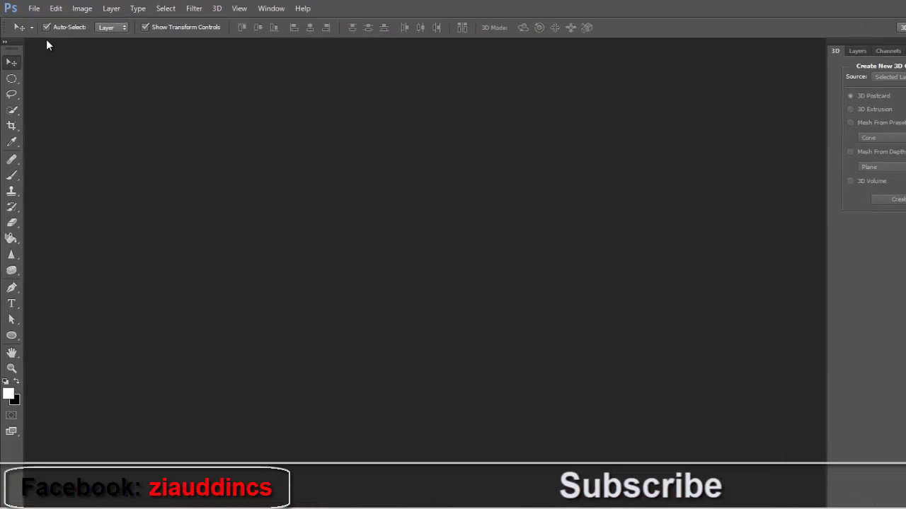
{"action": "left_click", "coordinate": [32, 8]}
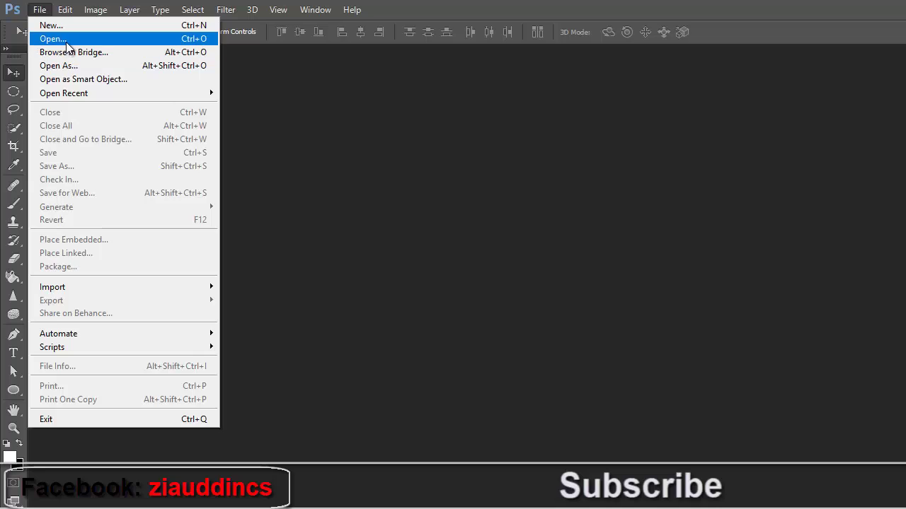
Open the 'Meeting 2019' JPG portrait from This PC > Local Disk (F:)
{"action": "left_click", "coordinate": [57, 39]}
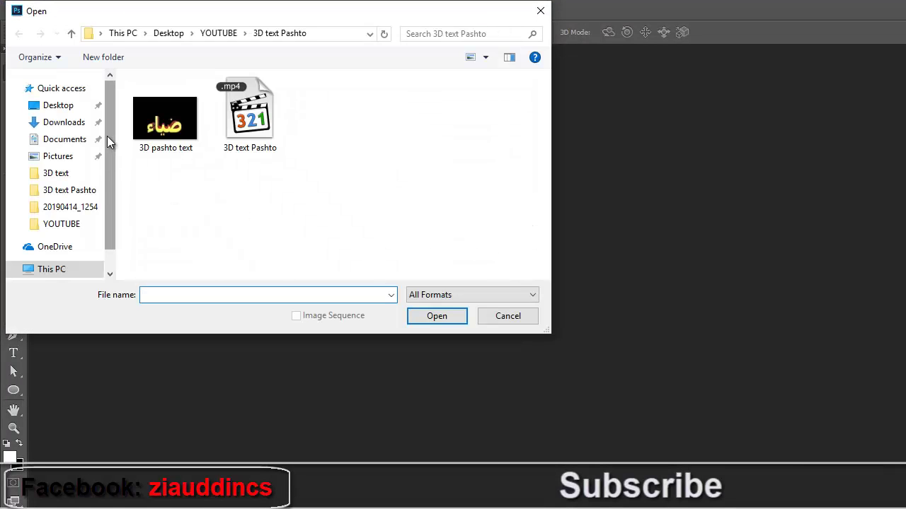
{"action": "scroll", "coordinate": [71, 177], "scroll_direction": "down", "scroll_amount": 1}
{"action": "left_click", "coordinate": [53, 241]}
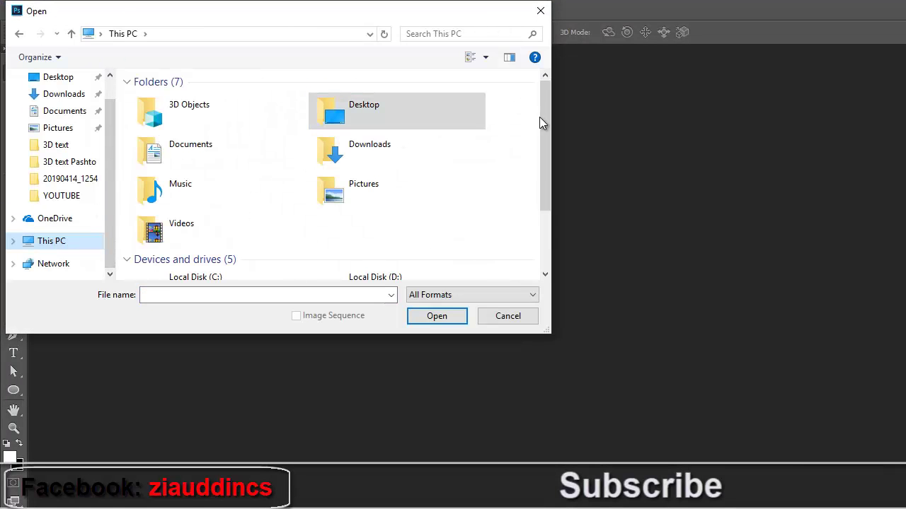
{"action": "left_click_drag", "start_coordinate": [539, 119], "coordinate": [535, 232]}
{"action": "double_click", "coordinate": [404, 234]}
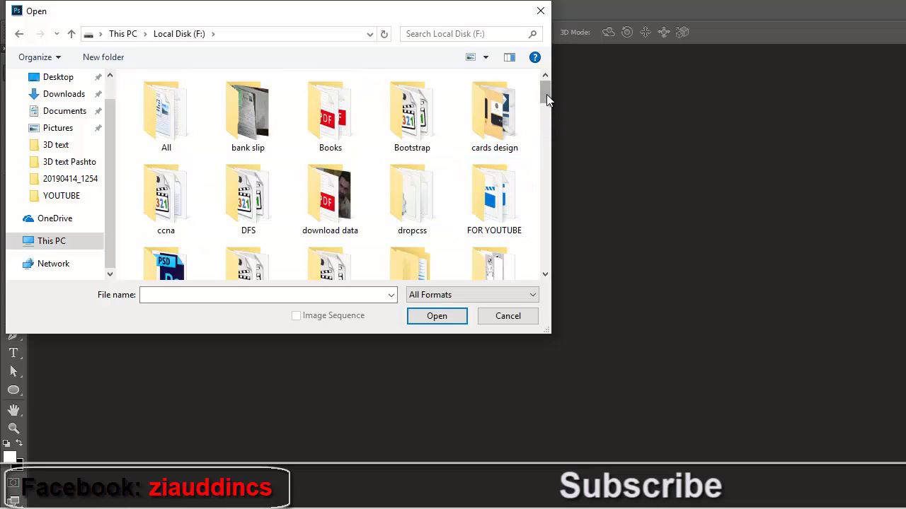
{"action": "mouse_move", "coordinate": [546, 94]}
{"action": "left_mouse_down"}
{"action": "mouse_move", "coordinate": [536, 175]}
{"action": "mouse_move", "coordinate": [529, 162]}
{"action": "left_mouse_up"}
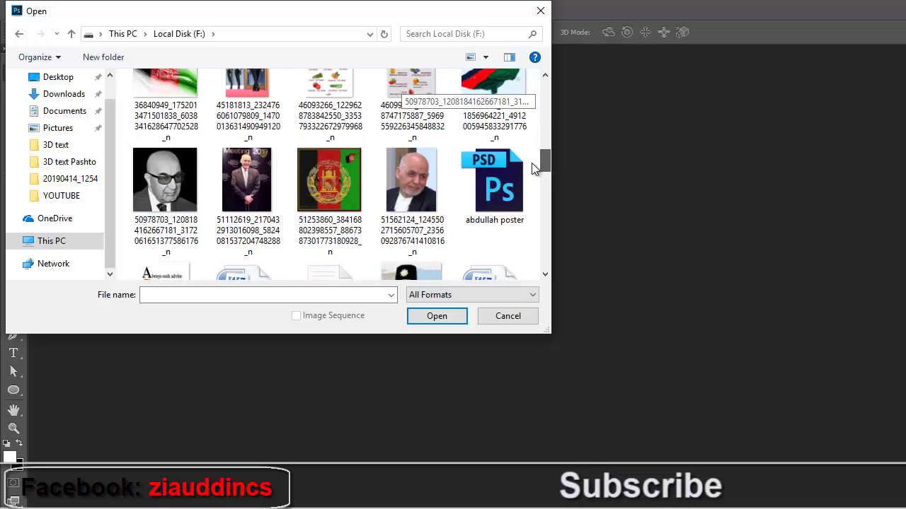
{"action": "left_click", "coordinate": [247, 180]}
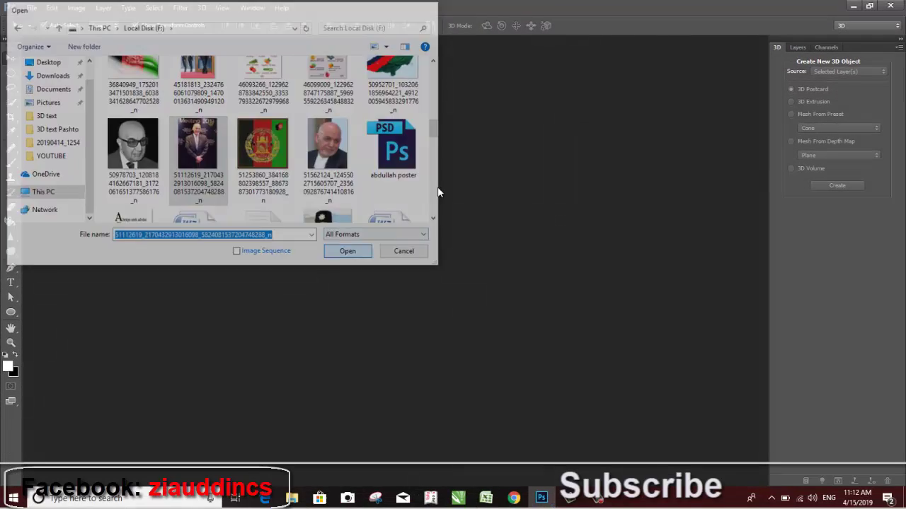
{"action": "left_click", "coordinate": [398, 279]}
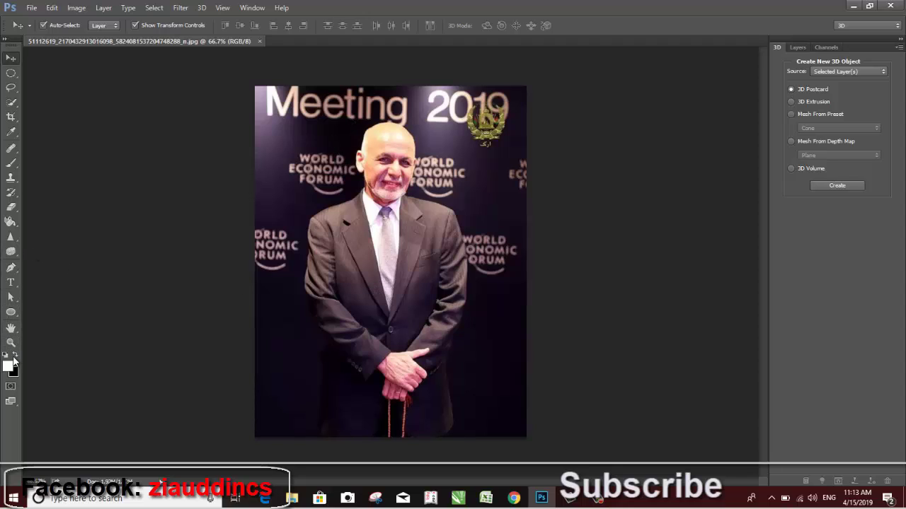
Draw a tall, narrow rectangle over the photo's left side with the Rectangle Tool
{"action": "left_click", "coordinate": [11, 313]}
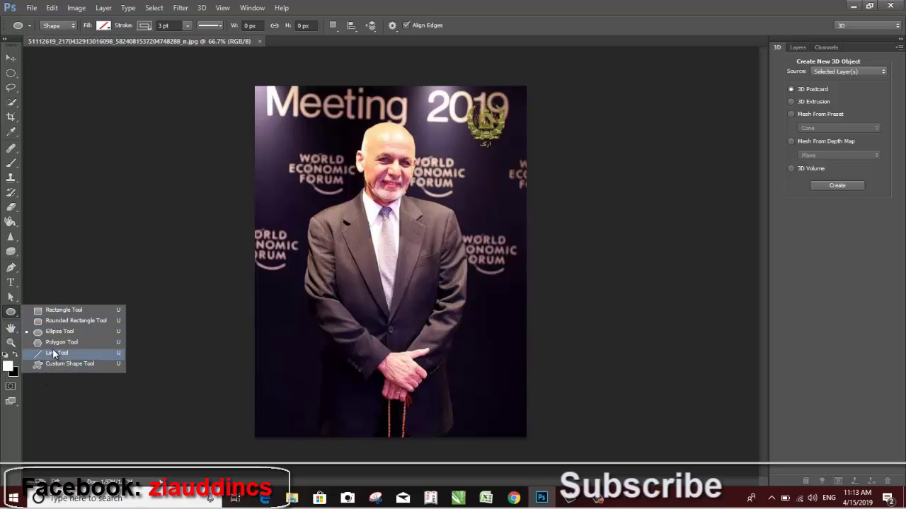
{"action": "left_click", "coordinate": [63, 313]}
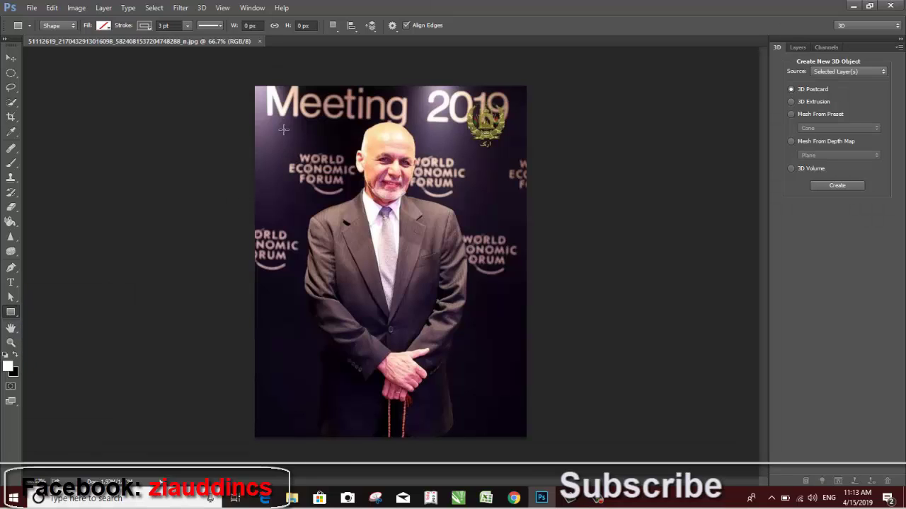
{"action": "left_click_drag", "start_coordinate": [282, 106], "coordinate": [333, 397]}
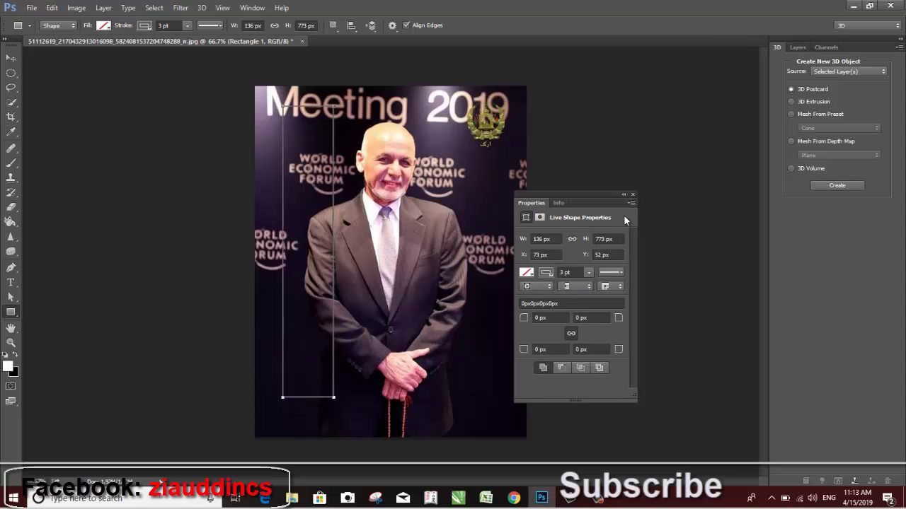
{"action": "left_click", "coordinate": [634, 196]}
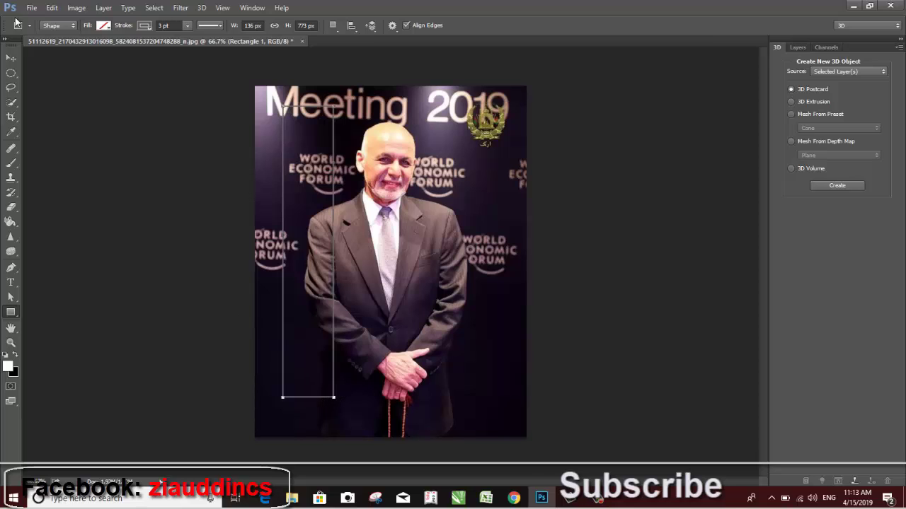
Stretch the rectangle down to 108.93% height and nudge it slightly left
{"action": "left_click", "coordinate": [11, 58]}
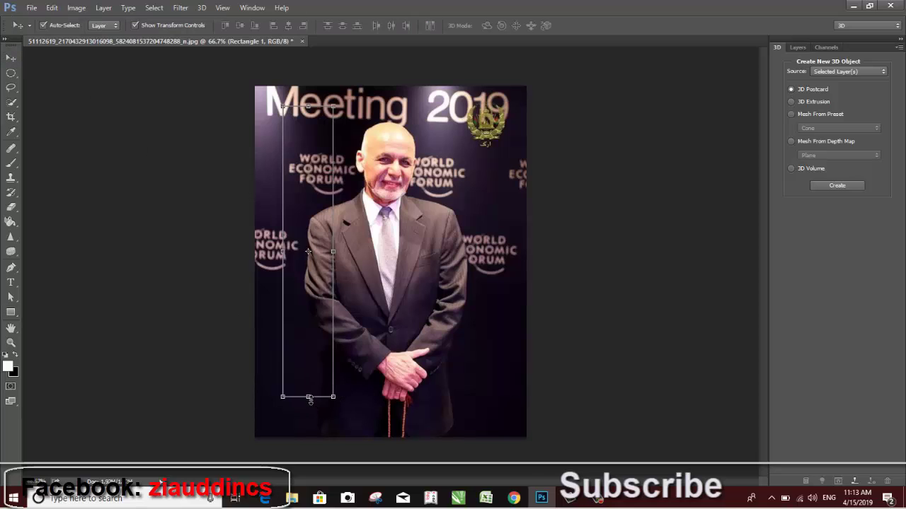
{"action": "left_click_drag", "start_coordinate": [309, 398], "coordinate": [309, 423]}
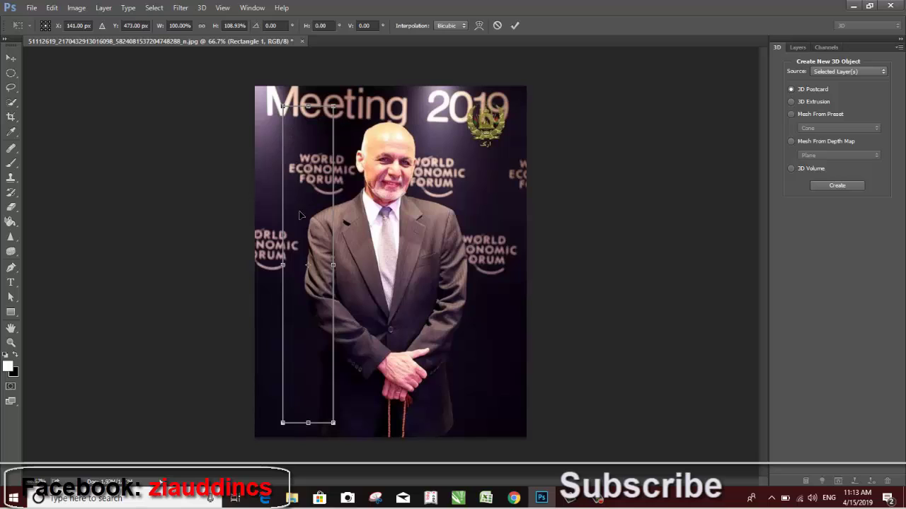
{"action": "left_click_drag", "start_coordinate": [300, 215], "coordinate": [295, 215]}
{"action": "left_click", "coordinate": [12, 58]}
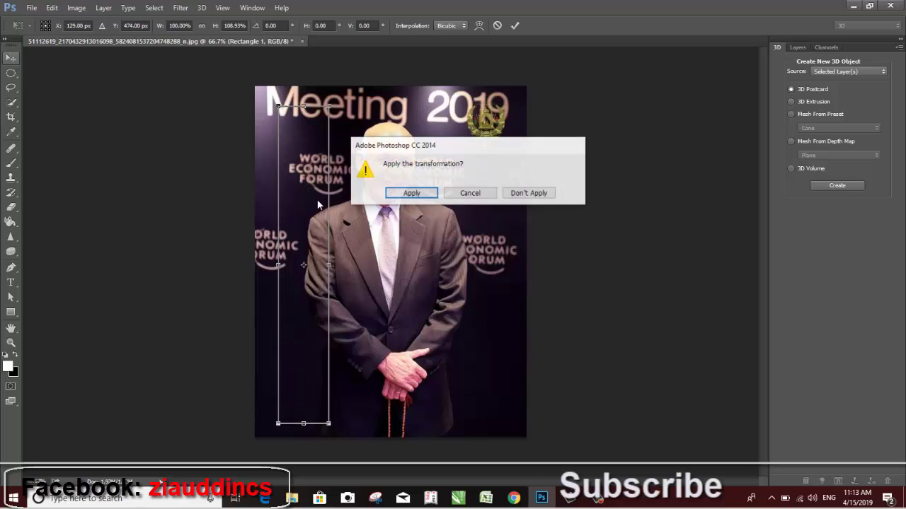
{"action": "left_click", "coordinate": [425, 198]}
{"action": "left_click", "coordinate": [12, 314]}
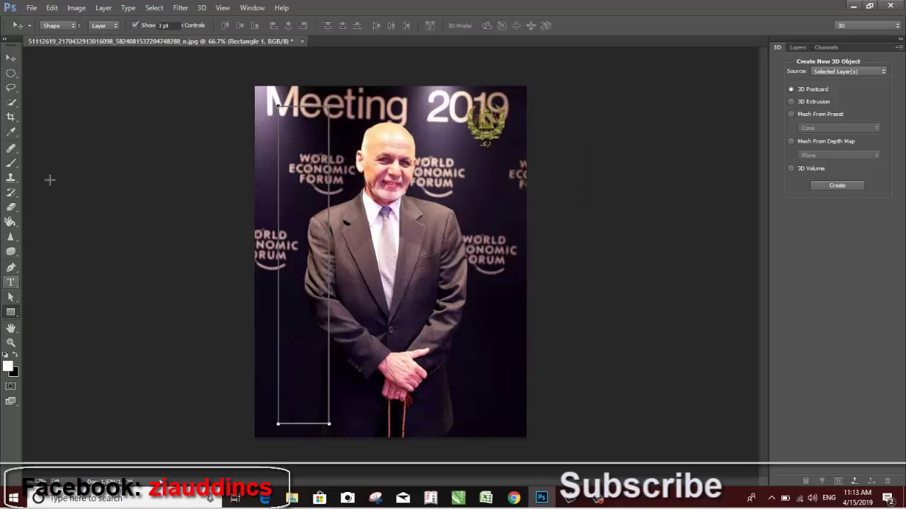
Fill the rectangle light green and set its stroke to 0 pt
{"action": "left_click", "coordinate": [103, 25]}
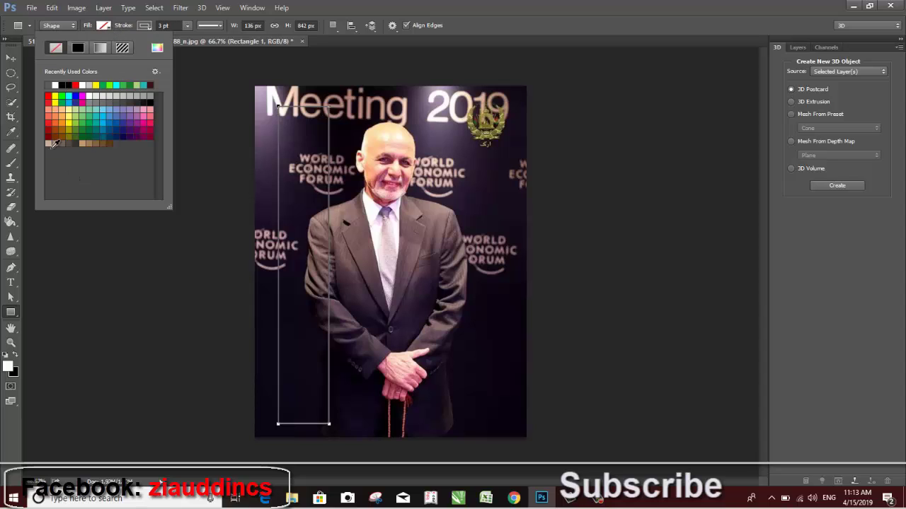
{"action": "left_click", "coordinate": [75, 117]}
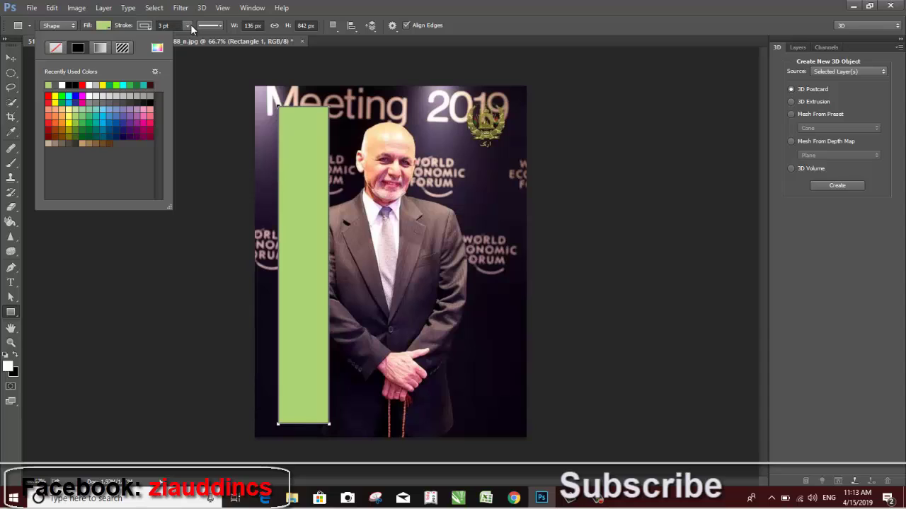
{"action": "left_click", "coordinate": [188, 26]}
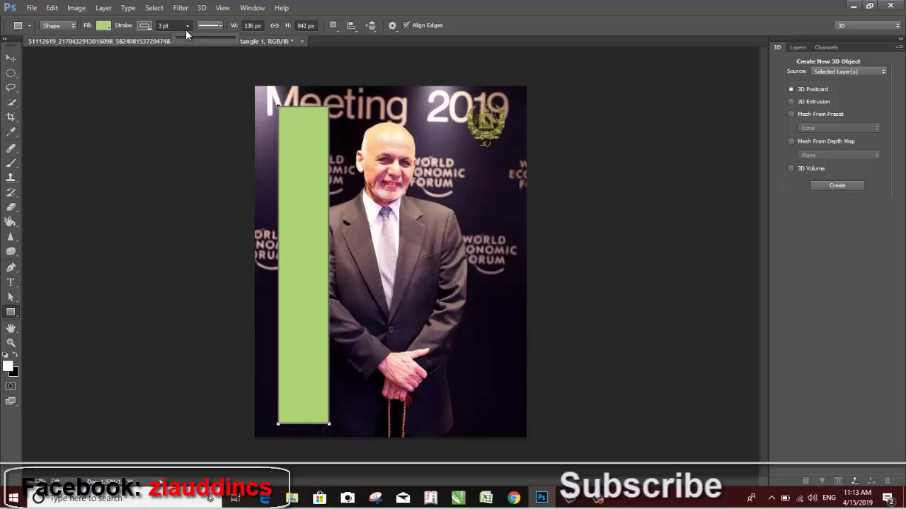
With the Move tool active, bring up Rectangle 1's layer options in the Layers panel
{"action": "left_click", "coordinate": [10, 57]}
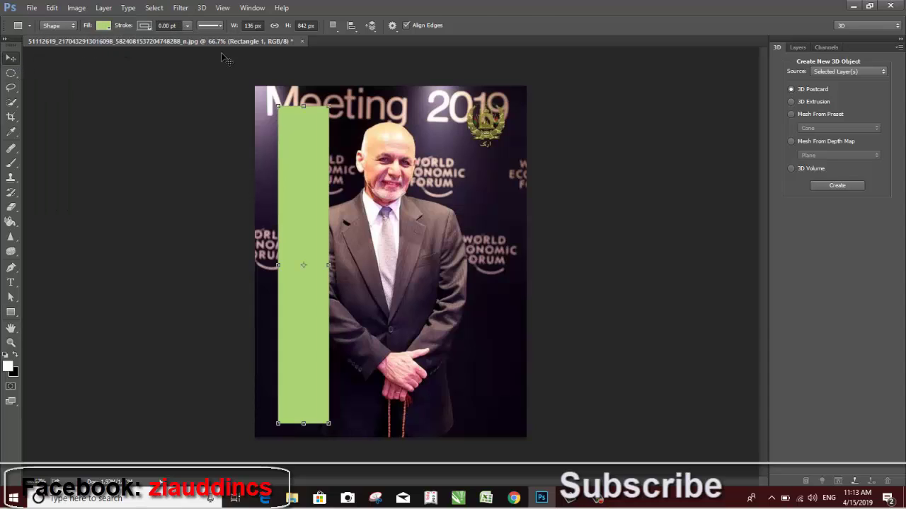
{"action": "left_click", "coordinate": [797, 47]}
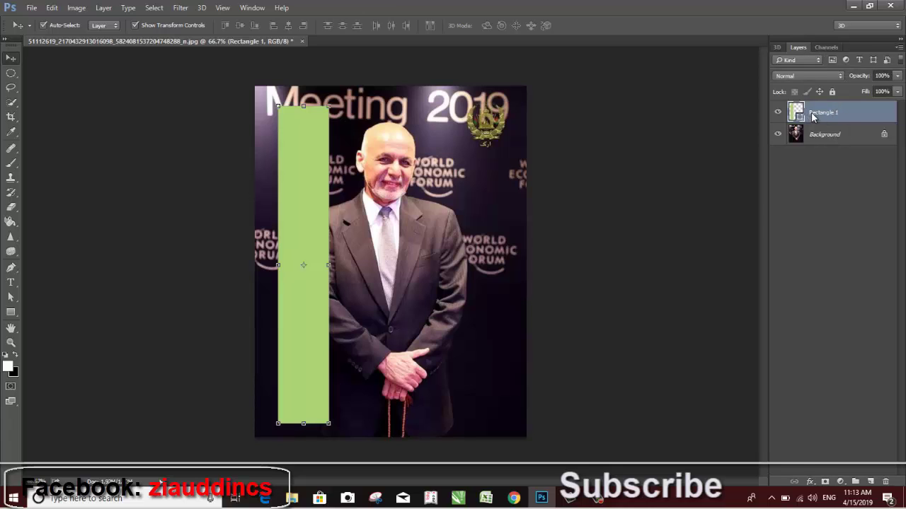
{"action": "right_click", "coordinate": [812, 116]}
Add a smooth Inner Bevel (depth 42%, size 7 px, Linear gloss contour) plus Drop Shadow
{"action": "left_click", "coordinate": [733, 82]}
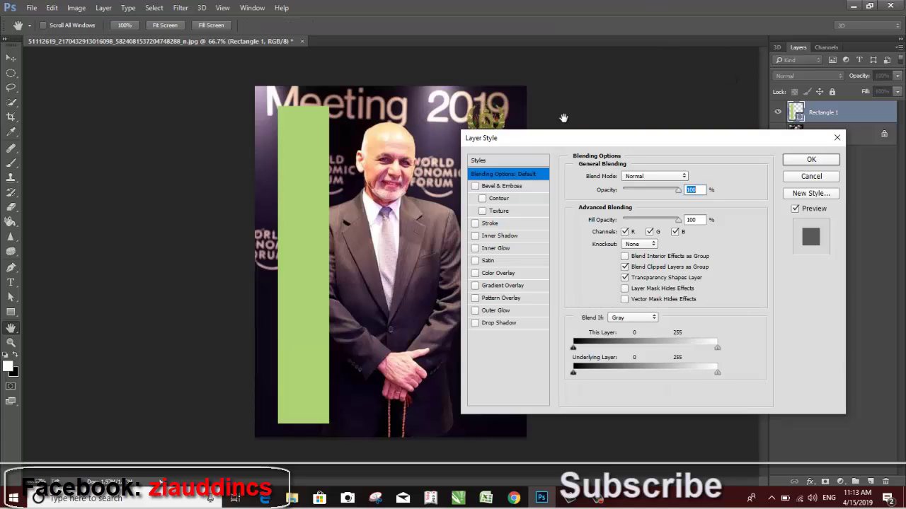
{"action": "left_click", "coordinate": [484, 188]}
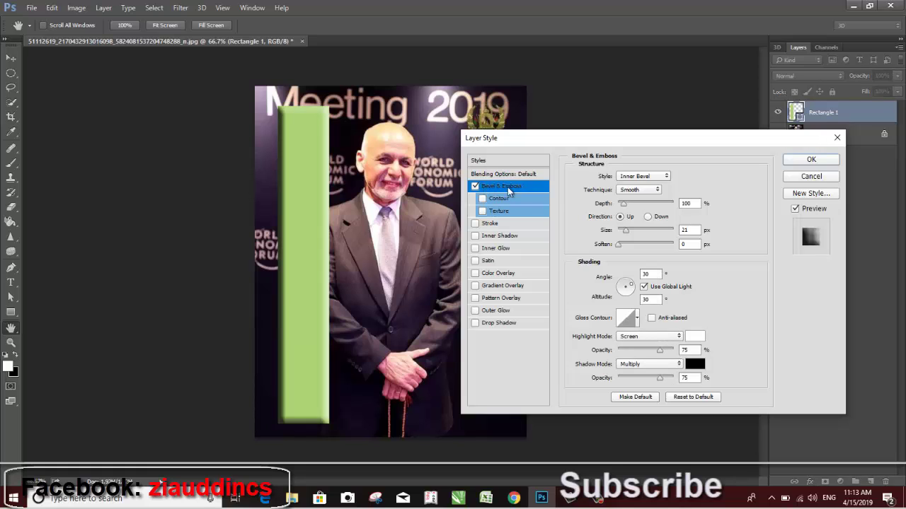
{"action": "left_click_drag", "start_coordinate": [624, 204], "coordinate": [619, 204]}
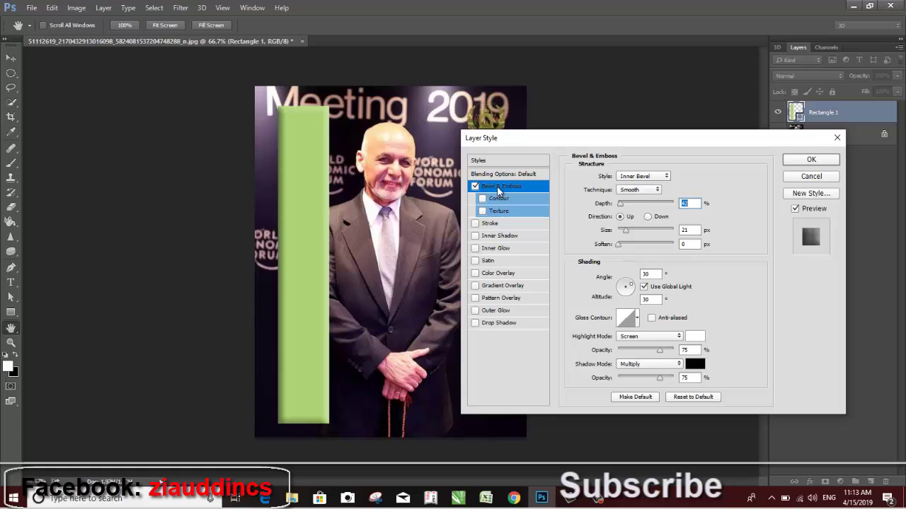
{"action": "left_click_drag", "start_coordinate": [626, 231], "coordinate": [620, 231]}
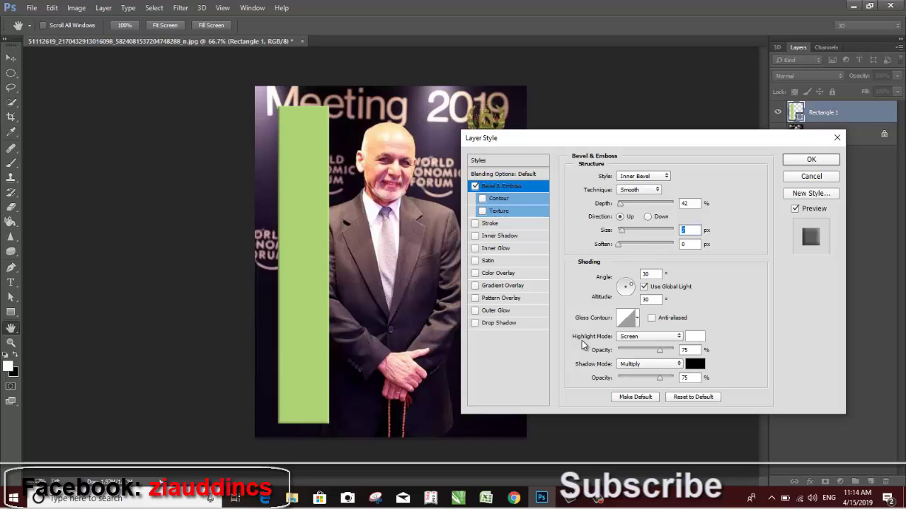
{"action": "left_click", "coordinate": [637, 317]}
{"action": "left_click", "coordinate": [634, 359]}
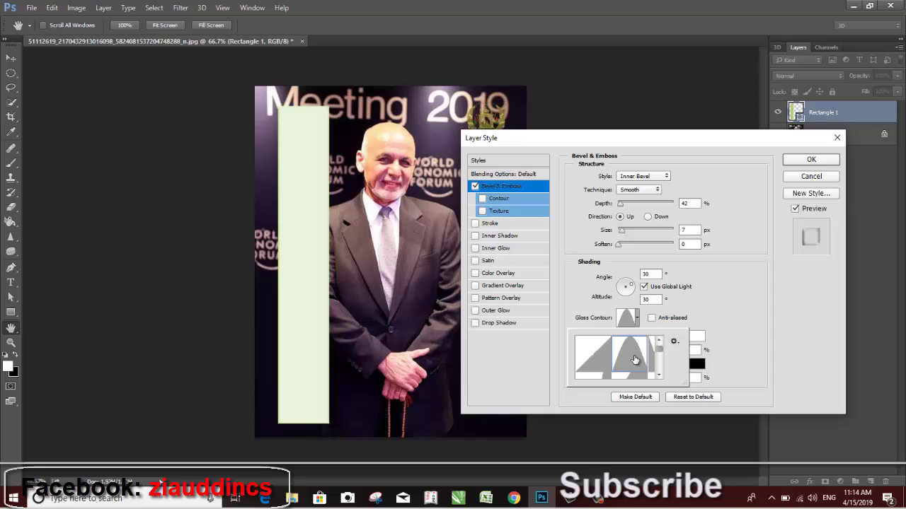
{"action": "left_click", "coordinate": [597, 355]}
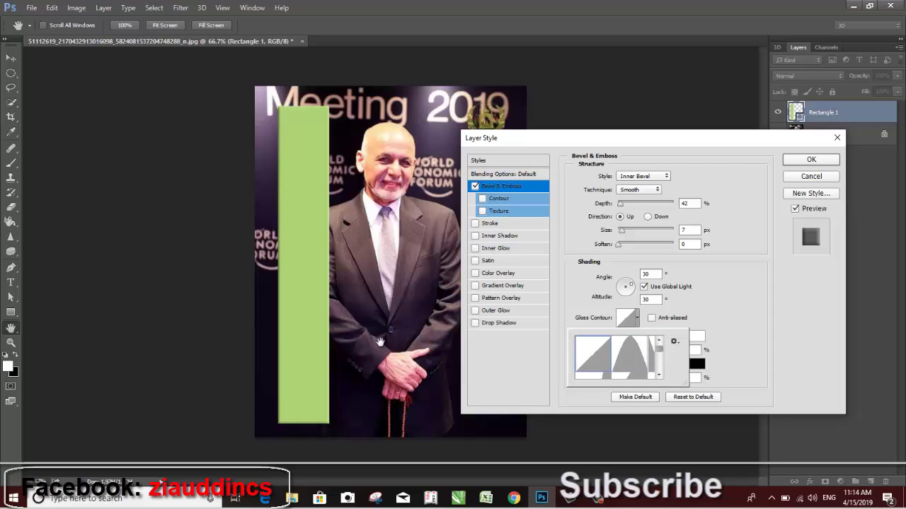
{"action": "left_click", "coordinate": [508, 357]}
{"action": "left_click", "coordinate": [501, 323]}
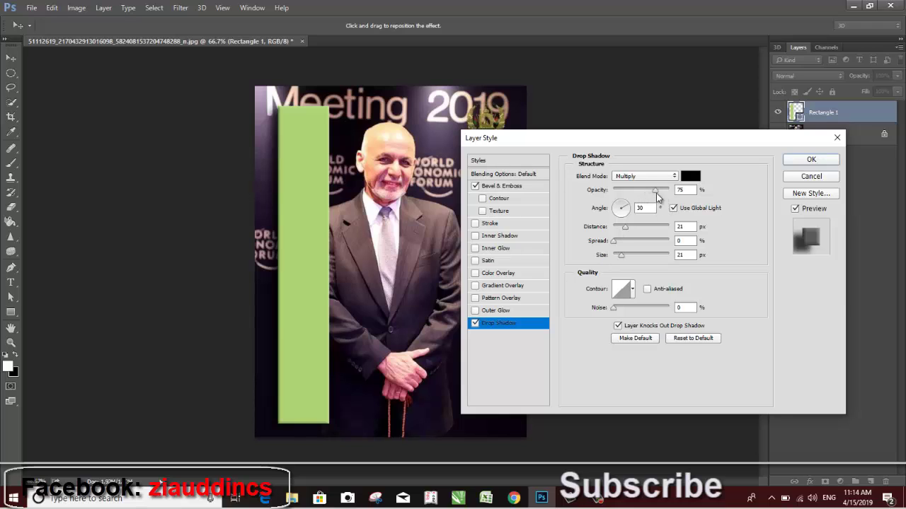
Increase the Drop Shadow size slightly and confirm the layer style with OK
{"action": "left_click_drag", "start_coordinate": [621, 254], "coordinate": [620, 261]}
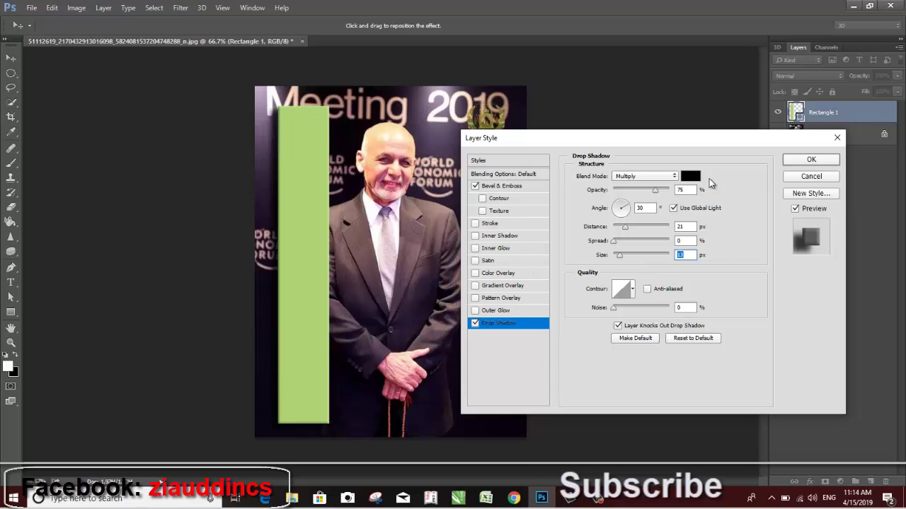
{"action": "left_click", "coordinate": [811, 160]}
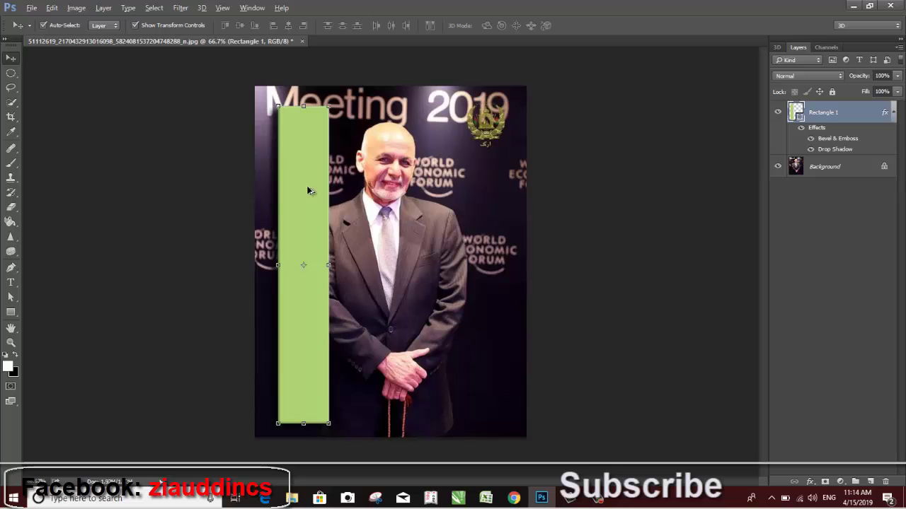
Alt-drag four copies of the green bar across the photo, then shift all five slightly left
{"action": "mouse_move", "coordinate": [316, 190]}
{"action": "left_mouse_down"}
{"action": "mouse_move", "coordinate": [364, 193]}
{"action": "mouse_move", "coordinate": [365, 175]}
{"action": "mouse_move", "coordinate": [361, 182]}
{"action": "mouse_move", "coordinate": [418, 214]}
{"action": "mouse_move", "coordinate": [457, 207]}
{"action": "mouse_move", "coordinate": [496, 241]}
{"action": "left_mouse_up"}
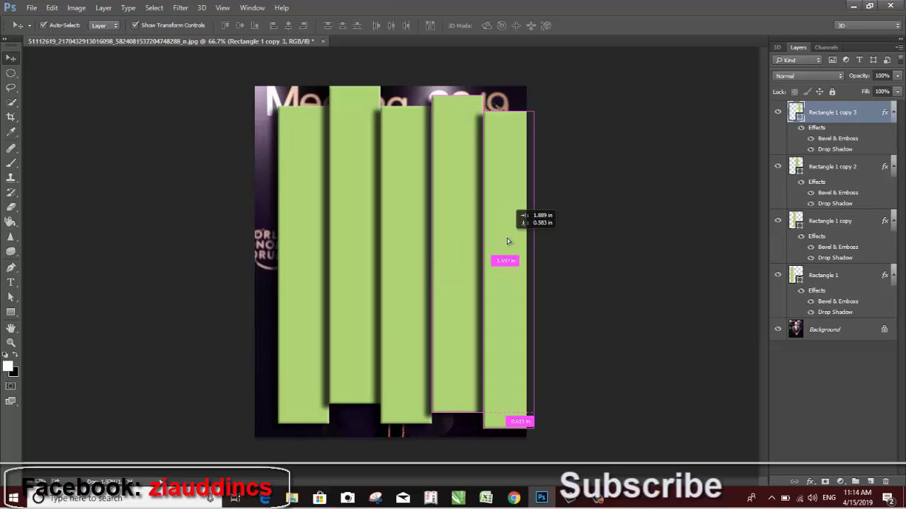
{"action": "left_click_drag", "start_coordinate": [496, 242], "coordinate": [508, 233]}
{"action": "left_click_drag", "start_coordinate": [541, 83], "coordinate": [191, 385]}
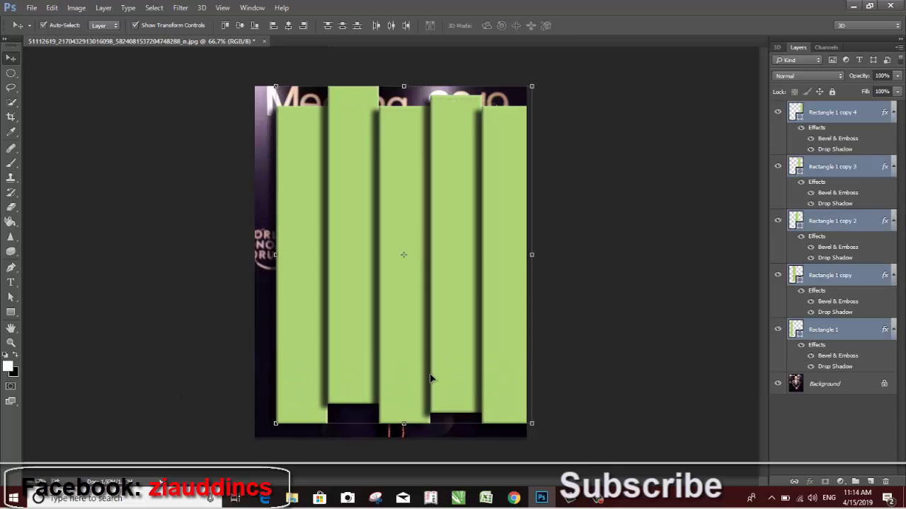
{"action": "key", "text": "Left"}
{"action": "key", "text": "Left"}
{"action": "key", "text": "Left"}
{"action": "key", "text": "Left"}
{"action": "key", "text": "Left"}
{"action": "key", "text": "Left"}
{"action": "key", "text": "Left"}
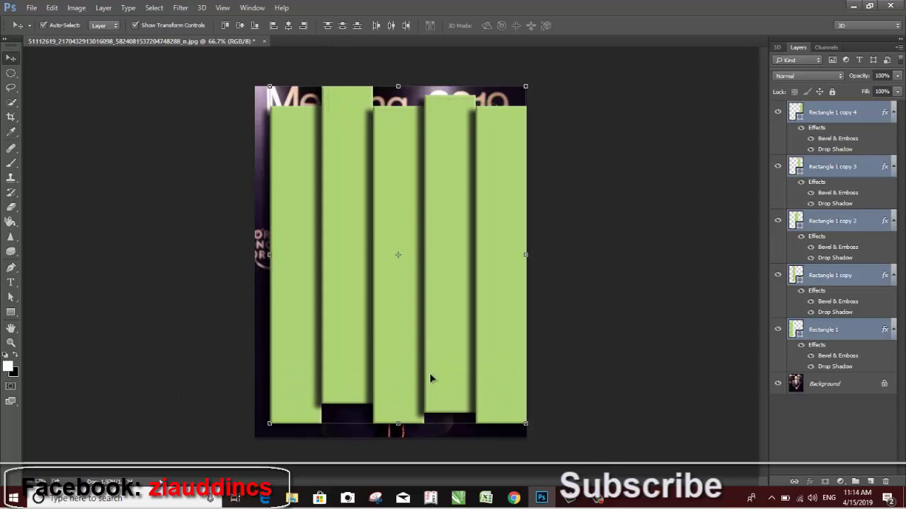
{"action": "key", "text": "Left"}
{"action": "key", "text": "Left"}
{"action": "key", "text": "Left"}
{"action": "key", "text": "Left"}
{"action": "key", "text": "Left"}
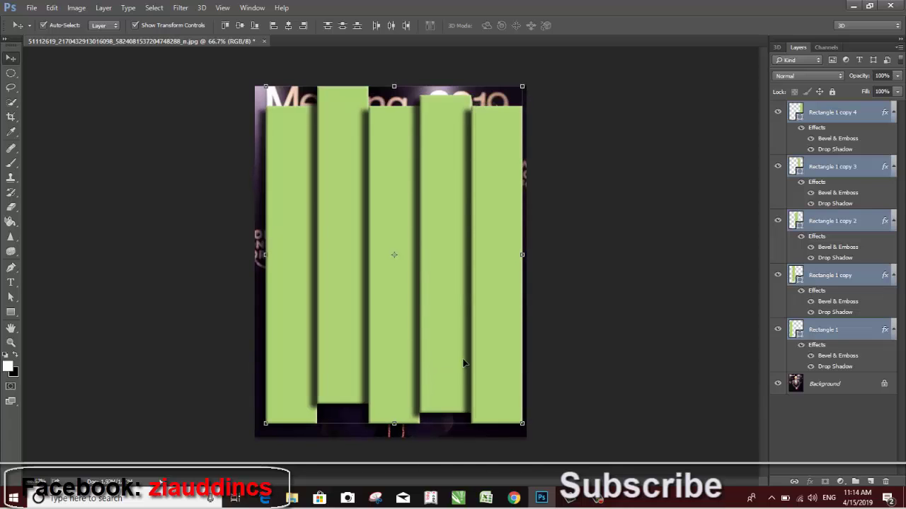
{"action": "left_click", "coordinate": [643, 335]}
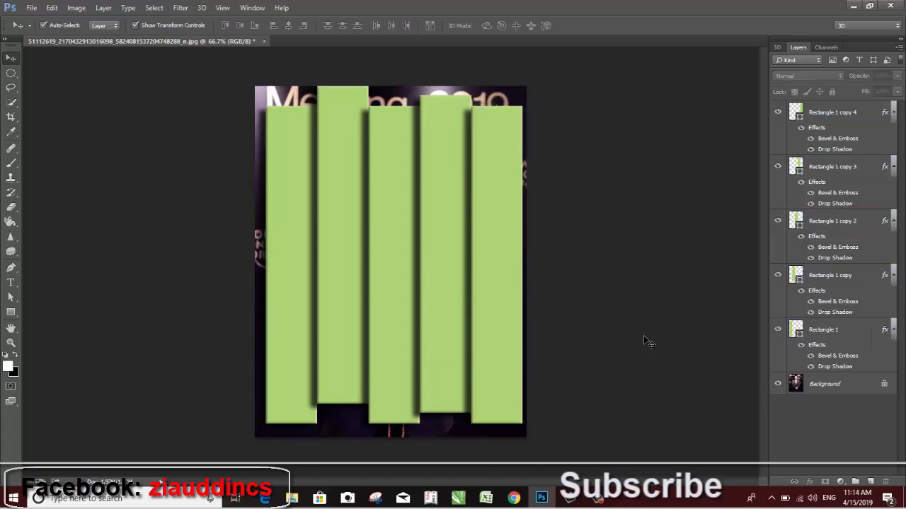
{"action": "left_click", "coordinate": [283, 210]}
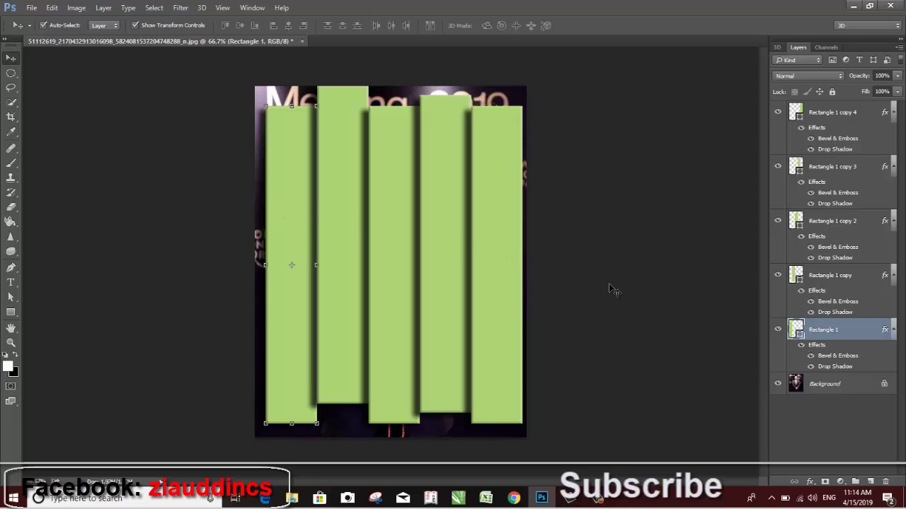
{"action": "left_click", "coordinate": [829, 392]}
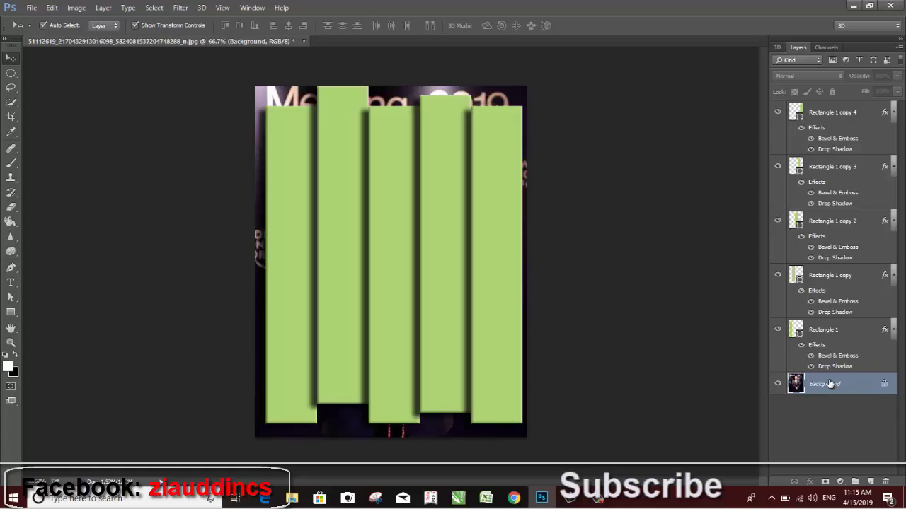
Duplicate the Background and clip the copy to Rectangle 1
{"action": "key", "text": "ctrl+j"}
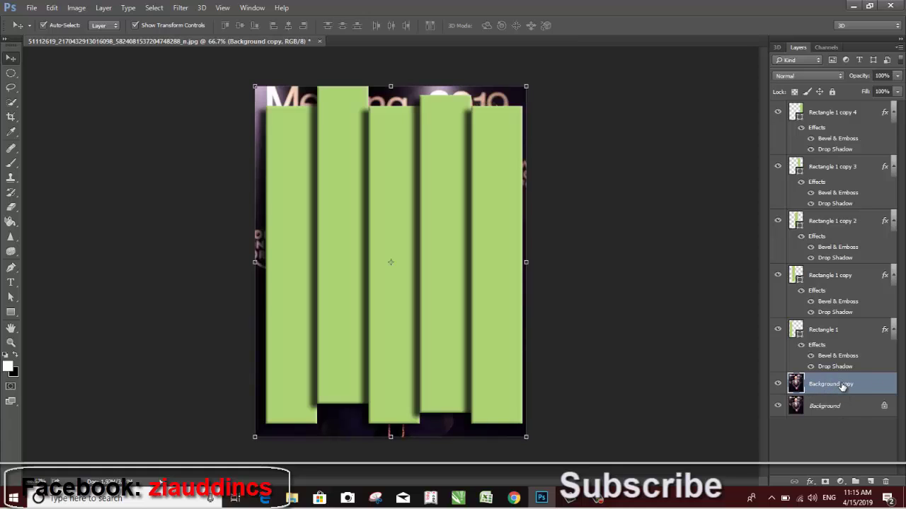
{"action": "left_click_drag", "start_coordinate": [843, 391], "coordinate": [837, 332]}
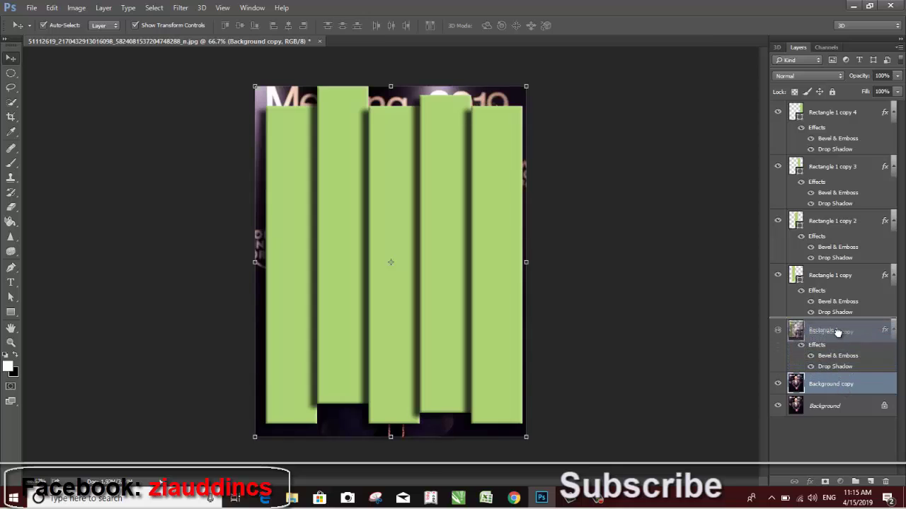
{"action": "left_click_drag", "start_coordinate": [838, 333], "coordinate": [835, 333]}
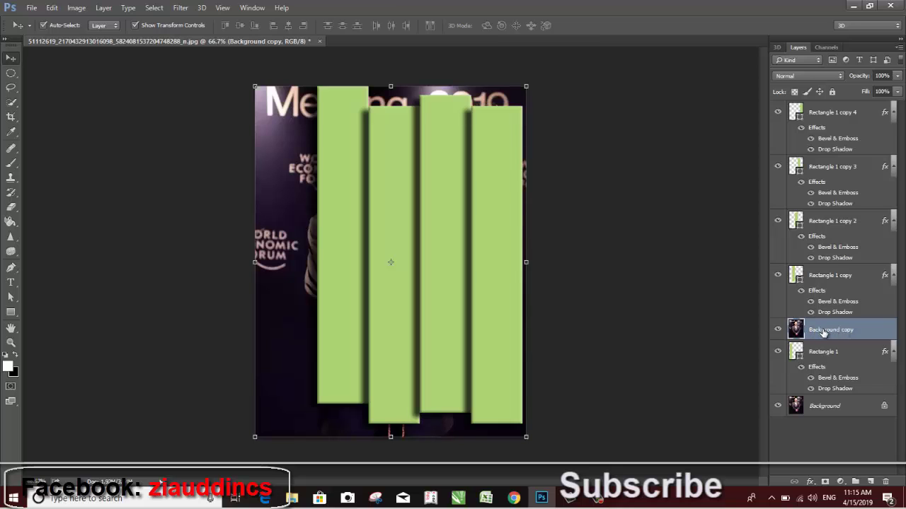
{"action": "right_click", "coordinate": [828, 332]}
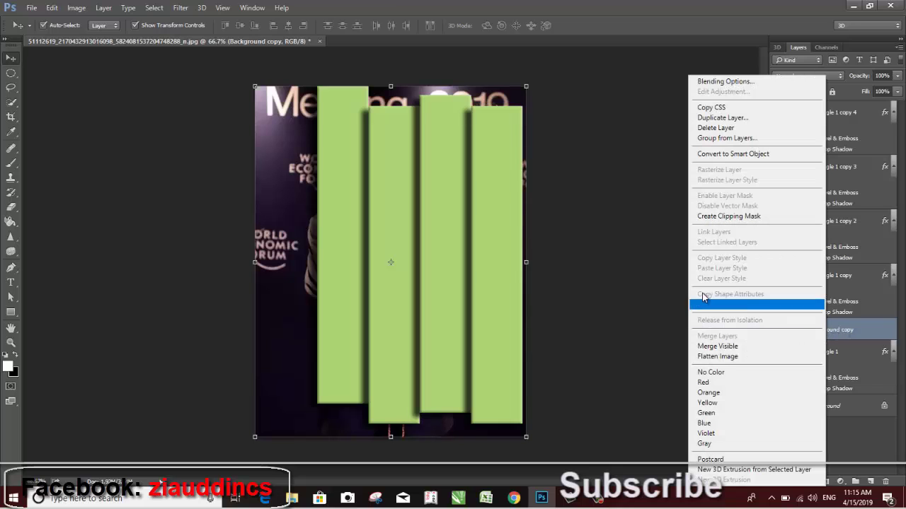
{"action": "left_click", "coordinate": [743, 217]}
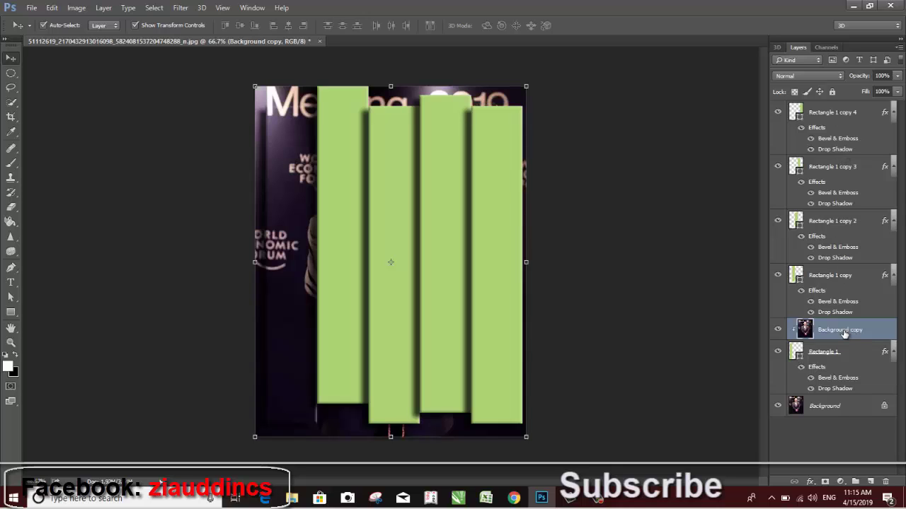
Duplicate the photo again and clip Background copy 2 to Rectangle 1 copy
{"action": "key", "text": "ctrl+j"}
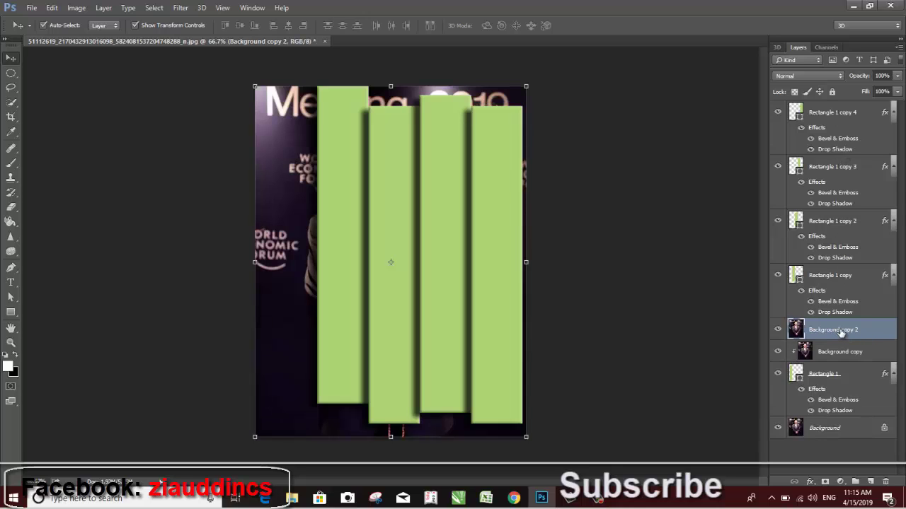
{"action": "left_click_drag", "start_coordinate": [840, 333], "coordinate": [837, 280]}
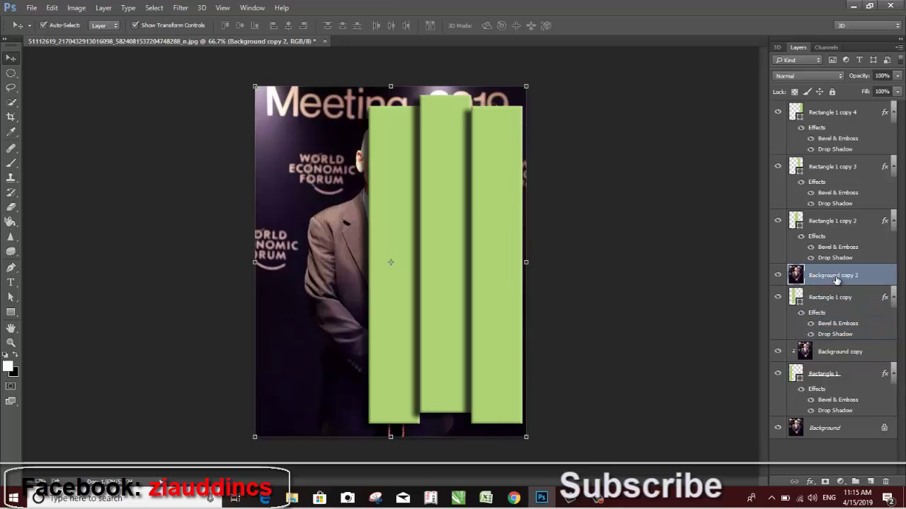
{"action": "right_click", "coordinate": [826, 278]}
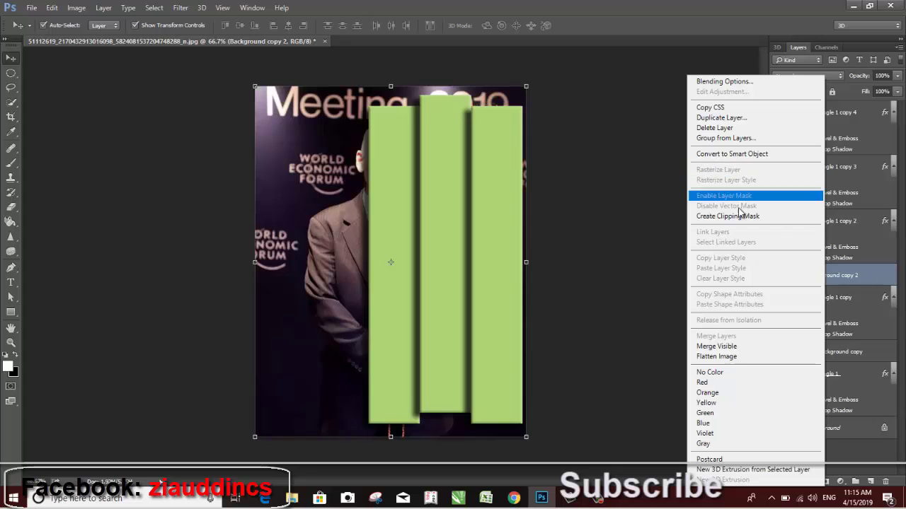
{"action": "left_click", "coordinate": [740, 217]}
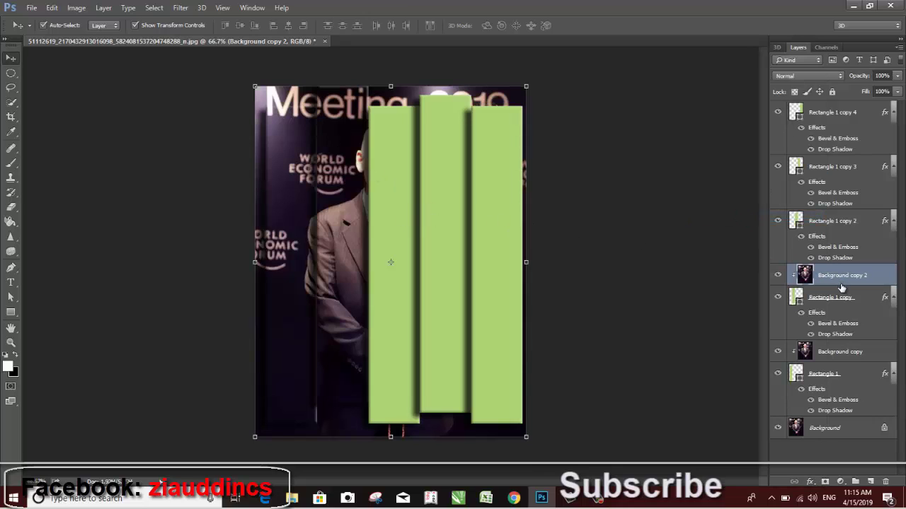
{"action": "key", "text": "ctrl+j"}
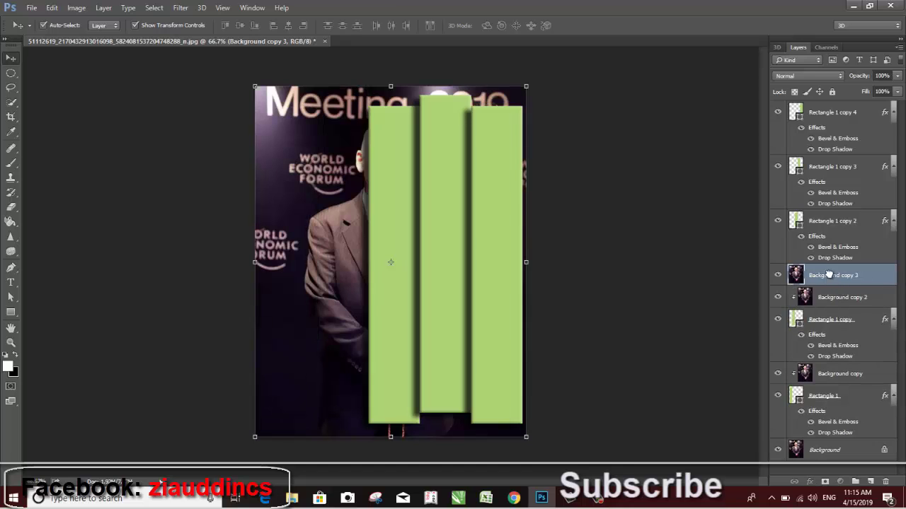
Clip Background copies 3 and 4 to Rectangle 1 copies 2 and 3
{"action": "left_click_drag", "start_coordinate": [833, 222], "coordinate": [832, 220]}
{"action": "right_click", "coordinate": [829, 221]}
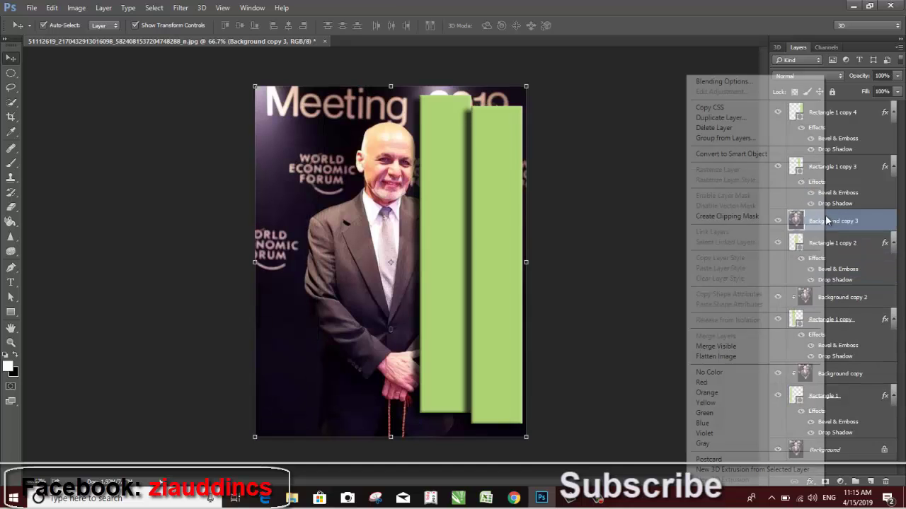
{"action": "left_click", "coordinate": [723, 216]}
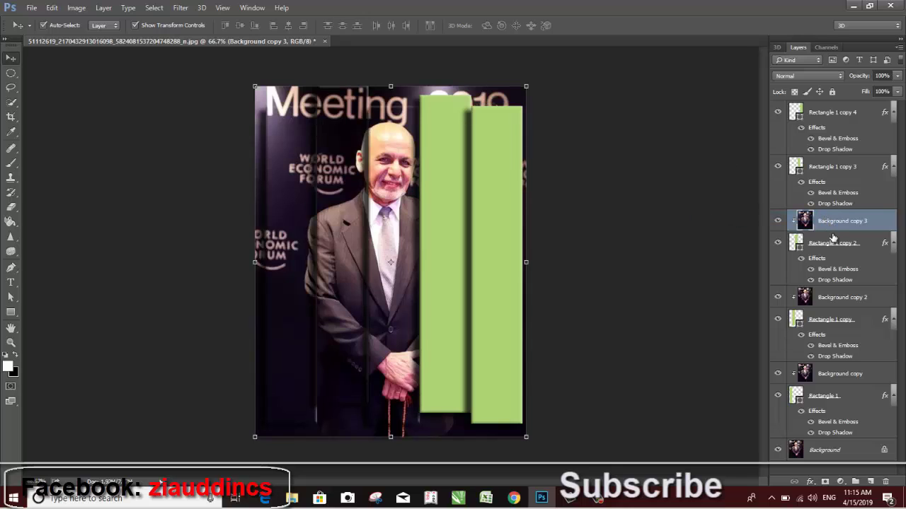
{"action": "key", "text": "ctrl+j"}
{"action": "left_click_drag", "start_coordinate": [835, 223], "coordinate": [828, 170]}
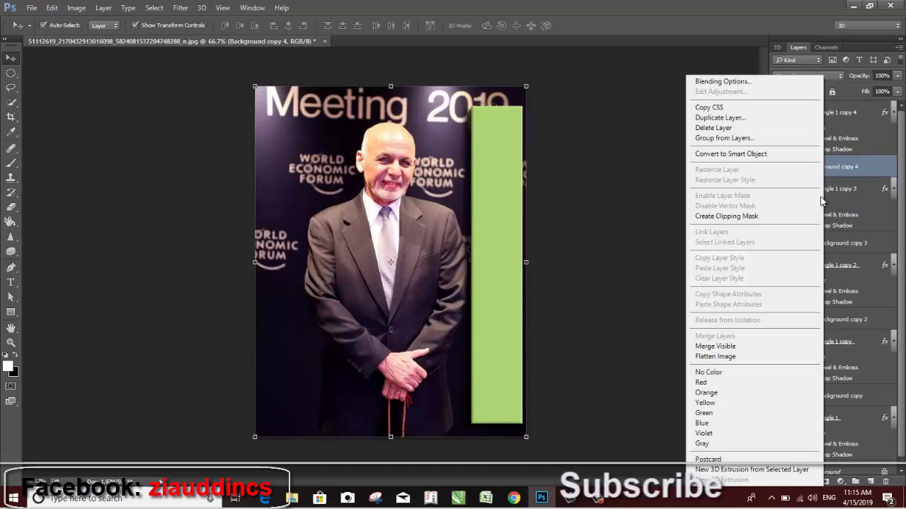
{"action": "right_click", "coordinate": [825, 170]}
{"action": "left_click", "coordinate": [724, 216]}
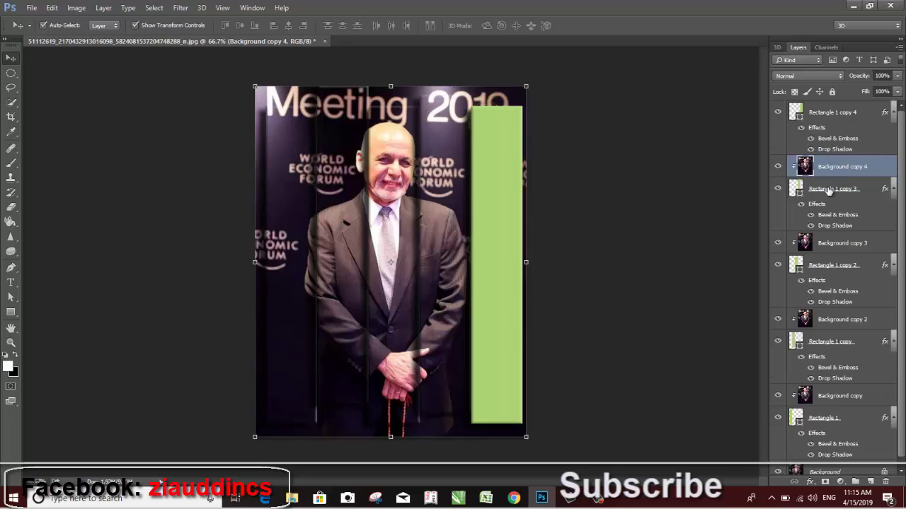
Duplicate the photo once more and clip Background copy 5 to Rectangle 1 copy 4
{"action": "key", "text": "ctrl+j"}
{"action": "left_click_drag", "start_coordinate": [829, 167], "coordinate": [830, 117]}
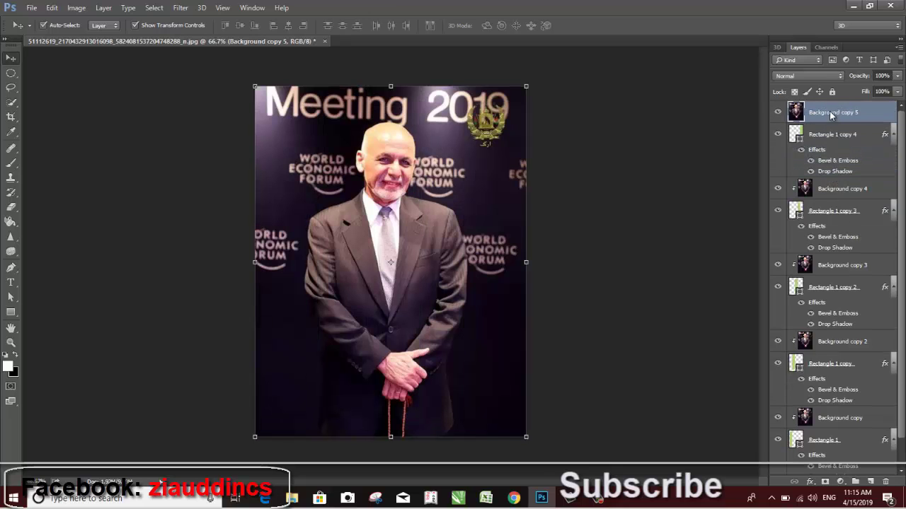
{"action": "right_click", "coordinate": [832, 115]}
{"action": "left_click", "coordinate": [760, 212]}
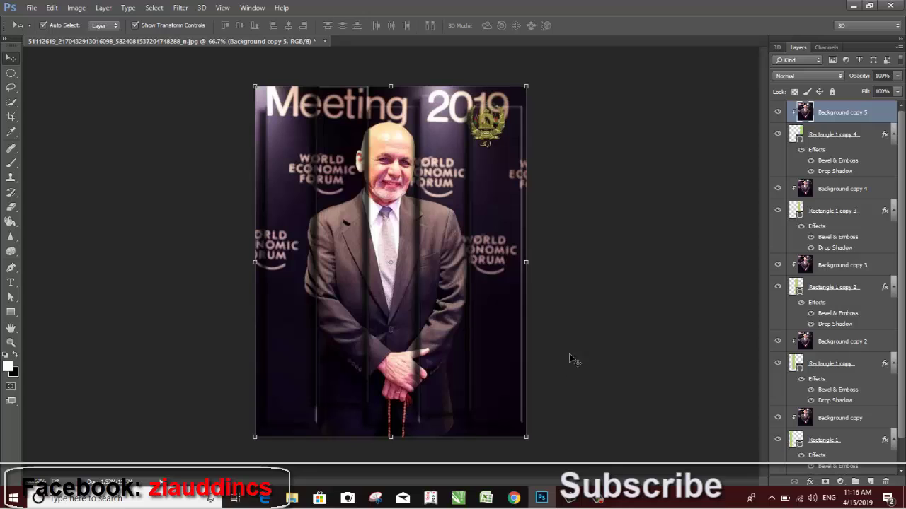
{"action": "scroll", "coordinate": [837, 283], "scroll_direction": "down", "scroll_amount": 1}
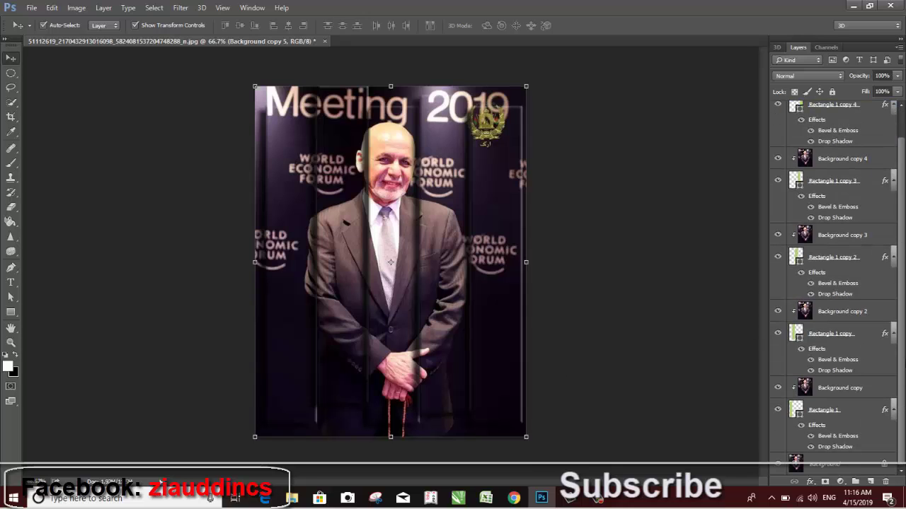
Hide the Background photo and scale all strip layers to about 72%, centred on the canvas
{"action": "left_click", "coordinate": [778, 466]}
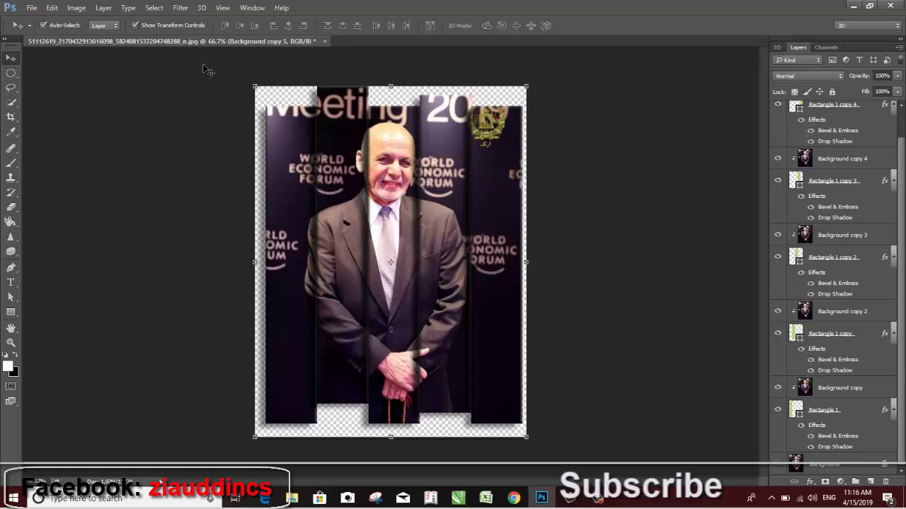
{"action": "left_click_drag", "start_coordinate": [203, 68], "coordinate": [574, 448]}
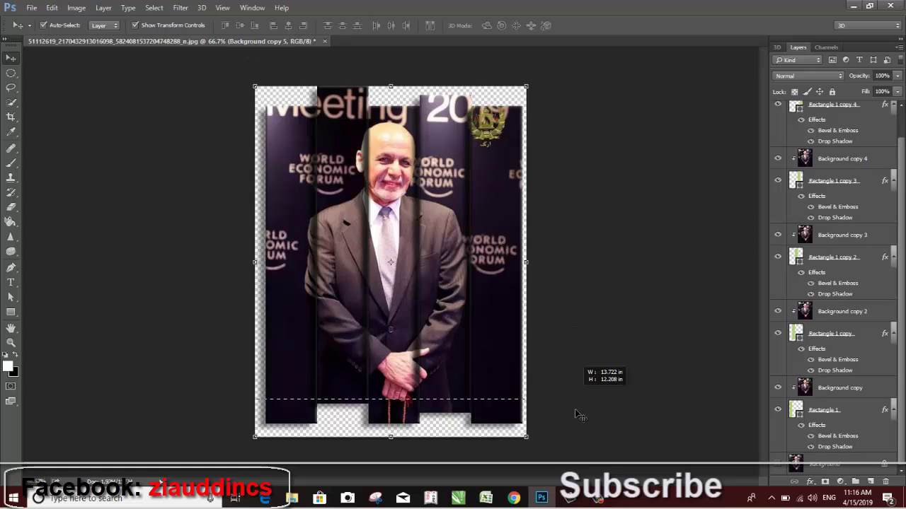
{"action": "left_click_drag", "start_coordinate": [526, 437], "coordinate": [448, 346]}
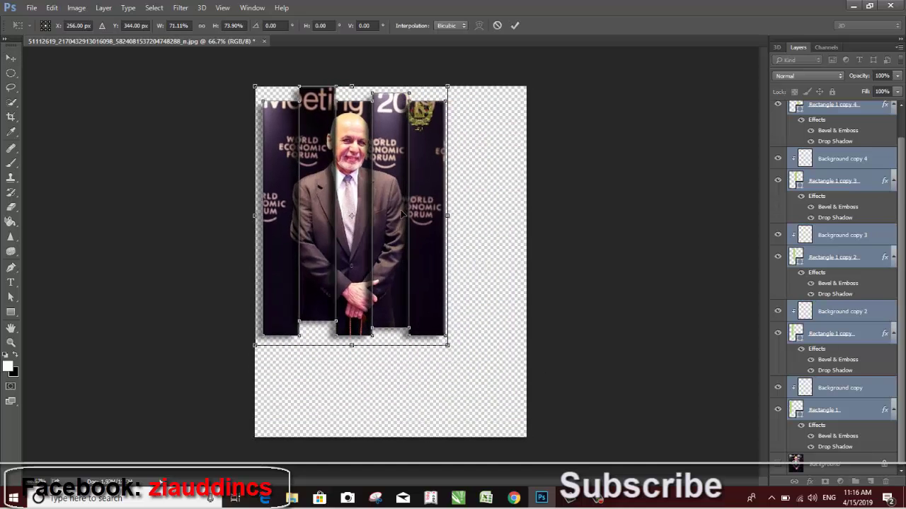
{"action": "left_click_drag", "start_coordinate": [388, 194], "coordinate": [424, 233]}
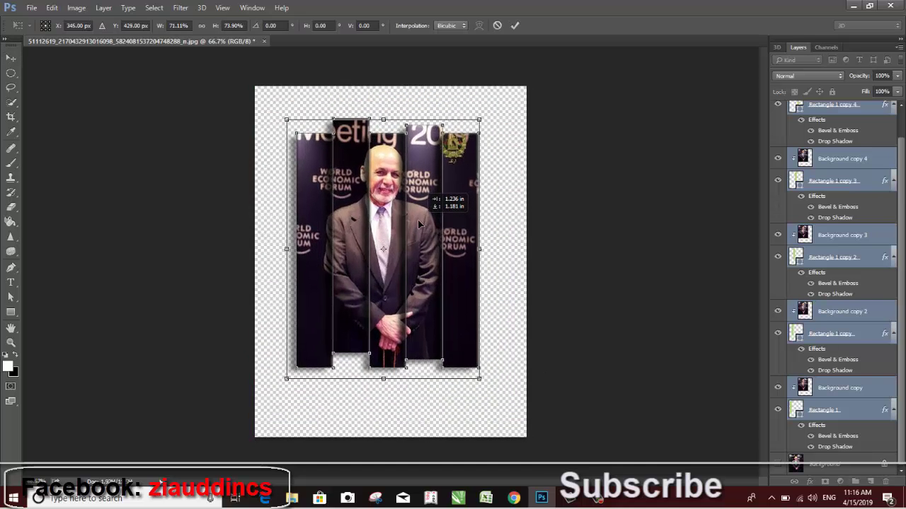
{"action": "key", "text": "Return"}
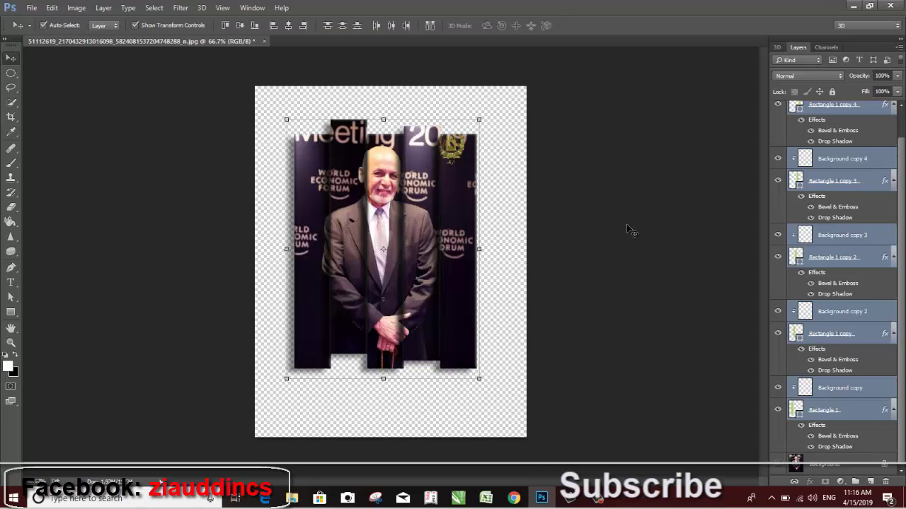
Deselect the strip layers and select the original Background layer
{"action": "scroll", "coordinate": [340, 247], "scroll_direction": "up", "scroll_amount": 1}
{"action": "scroll", "coordinate": [343, 244], "scroll_direction": "up", "scroll_amount": 1}
{"action": "scroll", "coordinate": [395, 150], "scroll_direction": "up", "scroll_amount": 1}
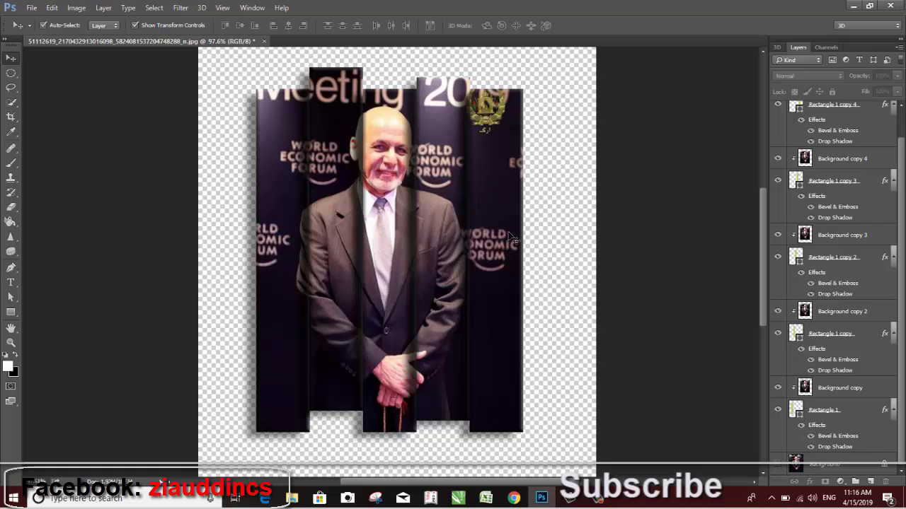
{"action": "key", "text": "ctrl+j"}
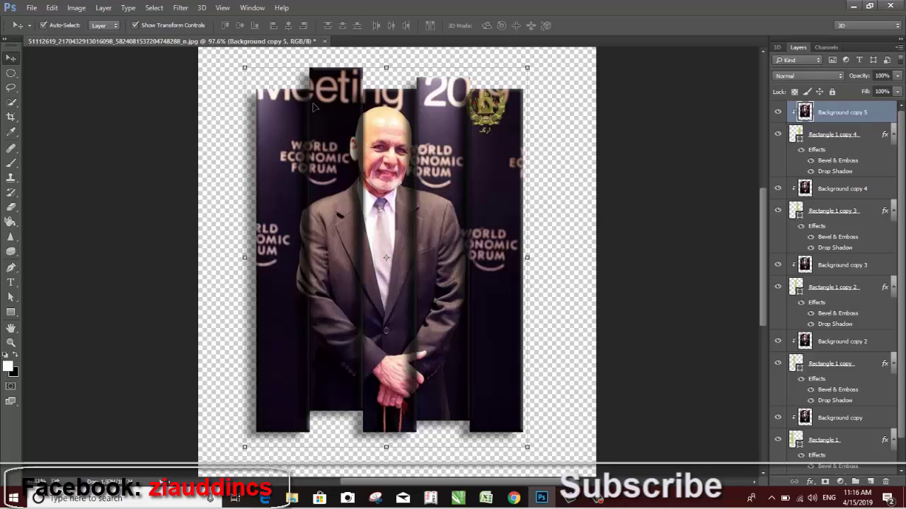
{"action": "left_click", "coordinate": [684, 237]}
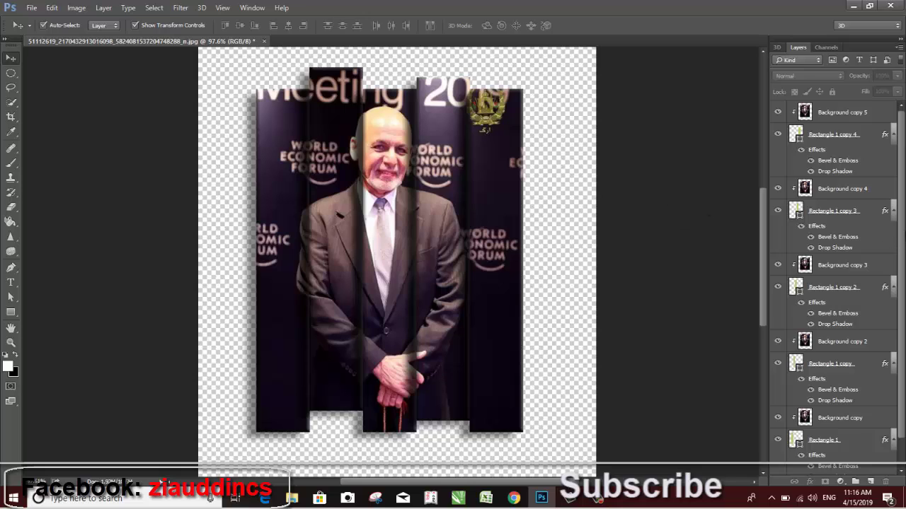
{"action": "scroll", "coordinate": [900, 248], "scroll_direction": "down", "scroll_amount": 1}
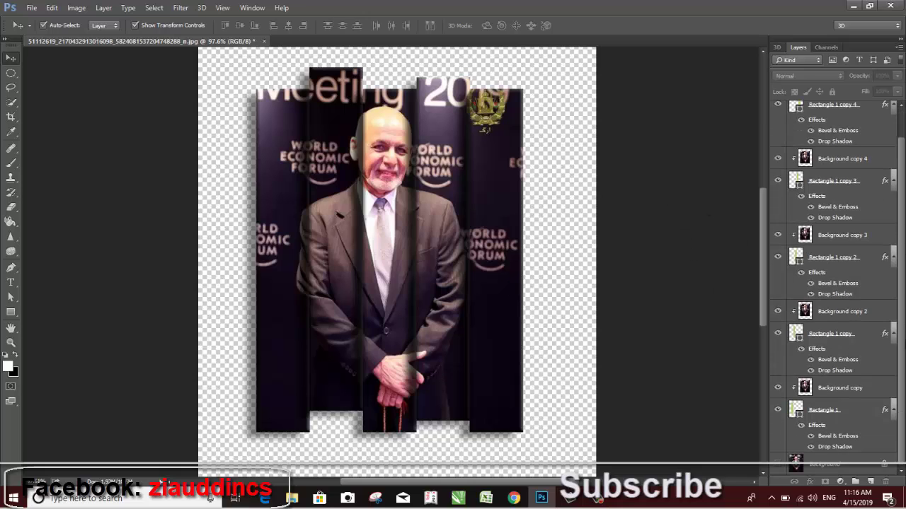
{"action": "left_click", "coordinate": [840, 468]}
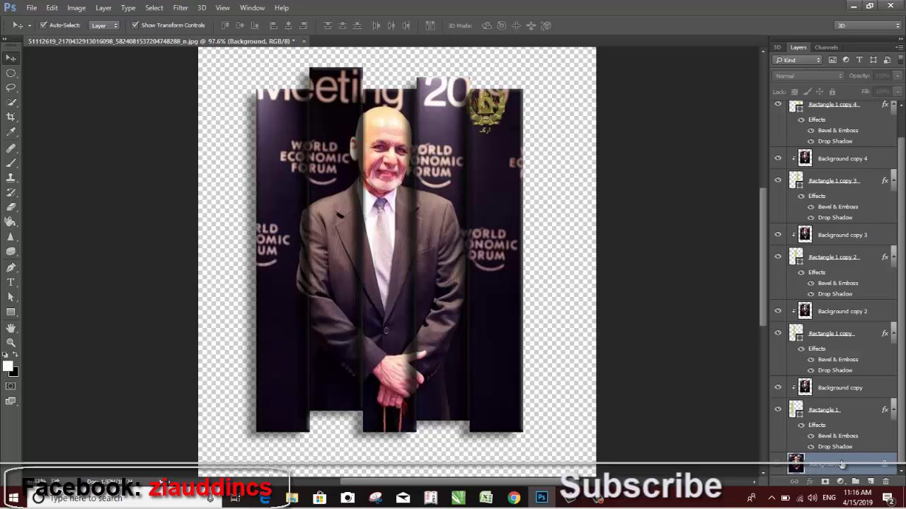
Add a new layer above Background, fill it with red ff0000, and fit the document on screen
{"action": "left_click", "coordinate": [870, 481]}
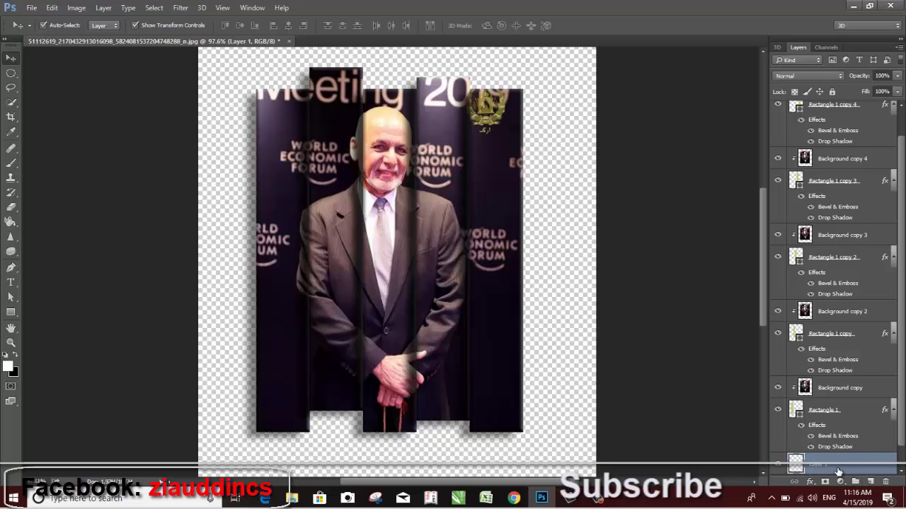
{"action": "left_click", "coordinate": [15, 373]}
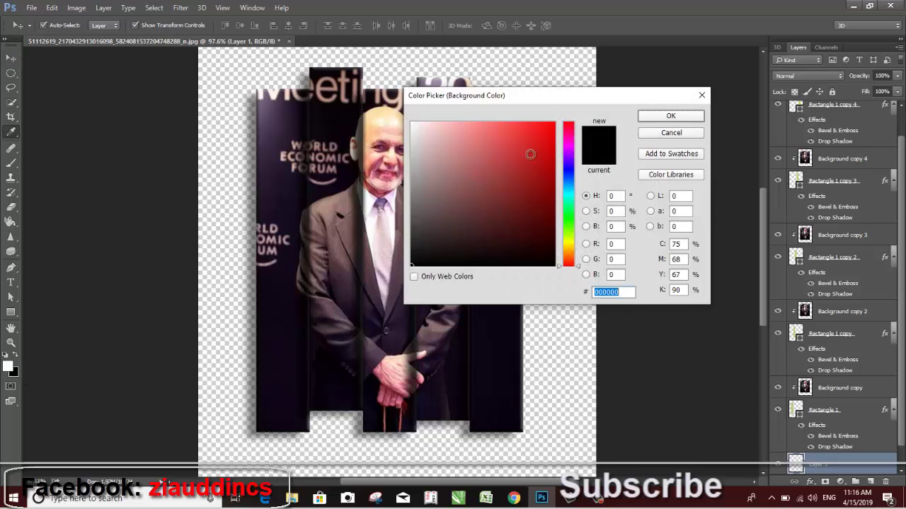
{"action": "type", "text": "ff0000"}
{"action": "key", "text": "Return"}
{"action": "key", "text": "v"}
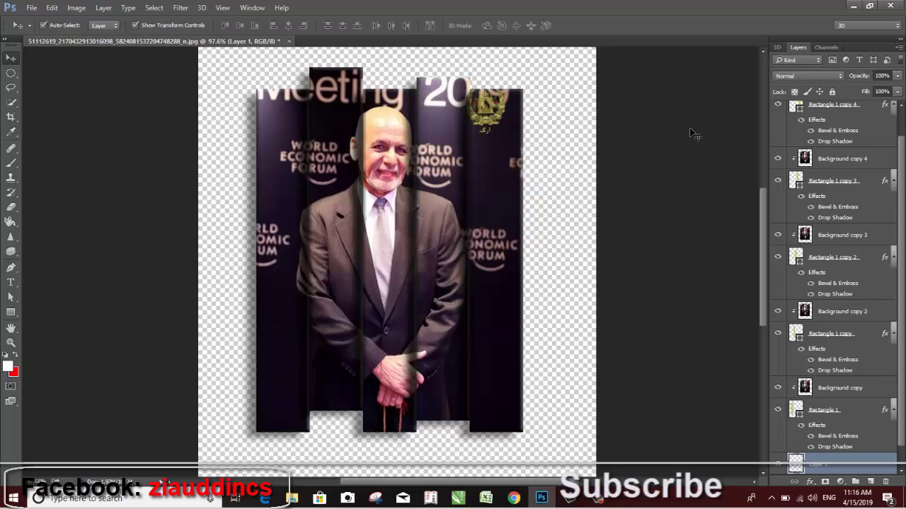
{"action": "key", "text": "ctrl+BackSpace"}
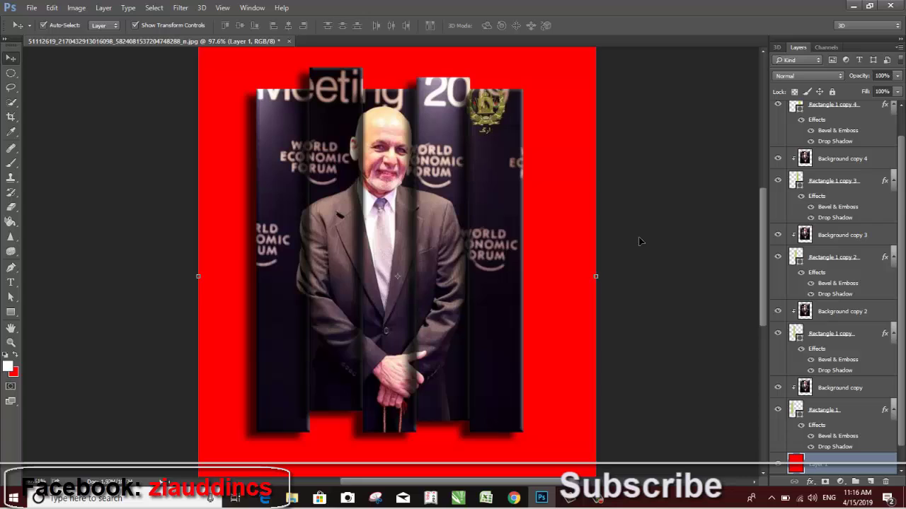
{"action": "key", "text": "ctrl+minus"}
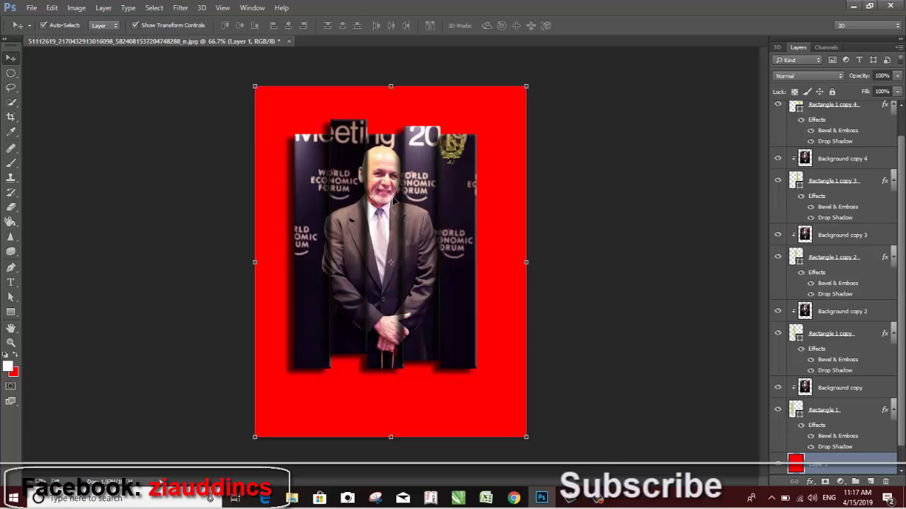
Select all layers from the top photo copy down to the red layer and group them
{"action": "scroll", "coordinate": [902, 253], "scroll_direction": "up", "scroll_amount": 1}
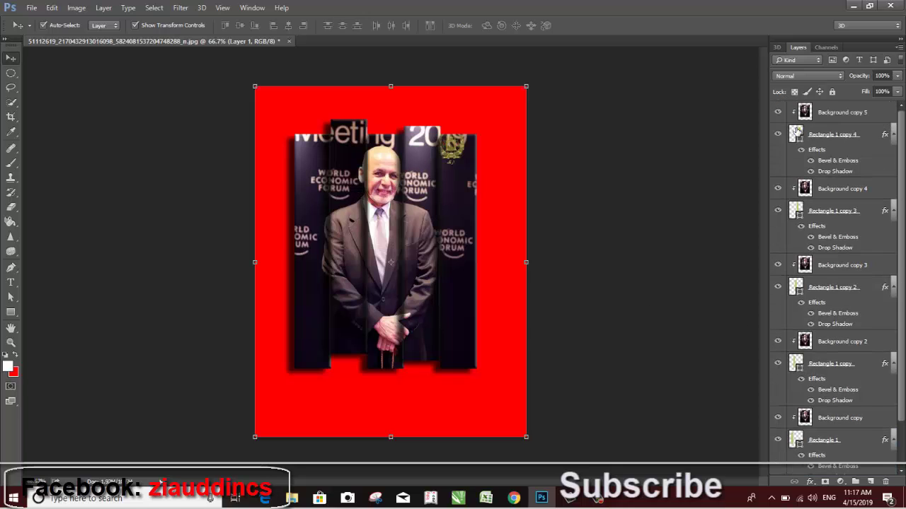
{"action": "left_click", "coordinate": [833, 115]}
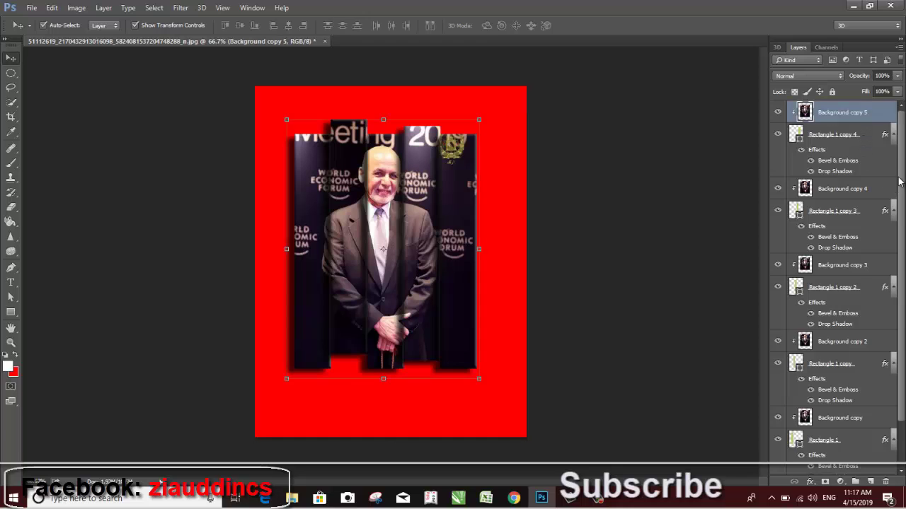
{"action": "scroll", "coordinate": [900, 232], "scroll_direction": "down", "scroll_amount": 2}
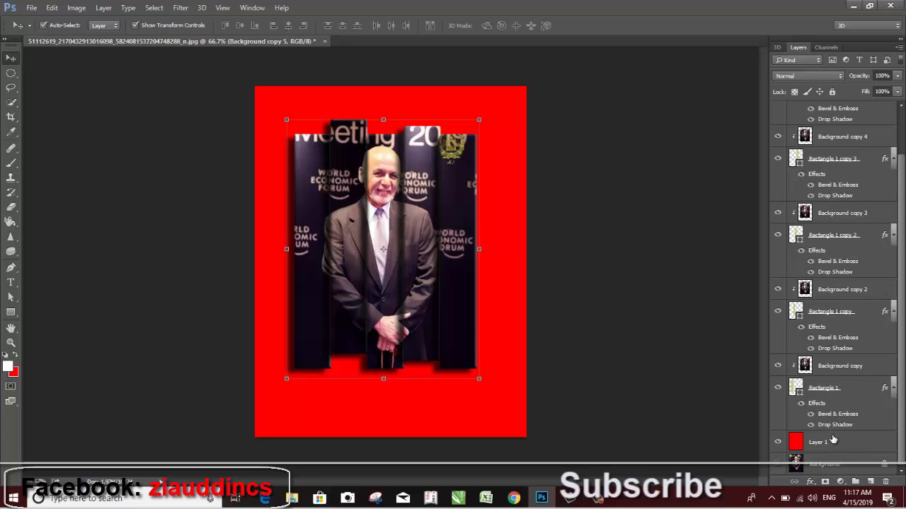
{"action": "left_click", "coordinate": [832, 444], "text": "shift"}
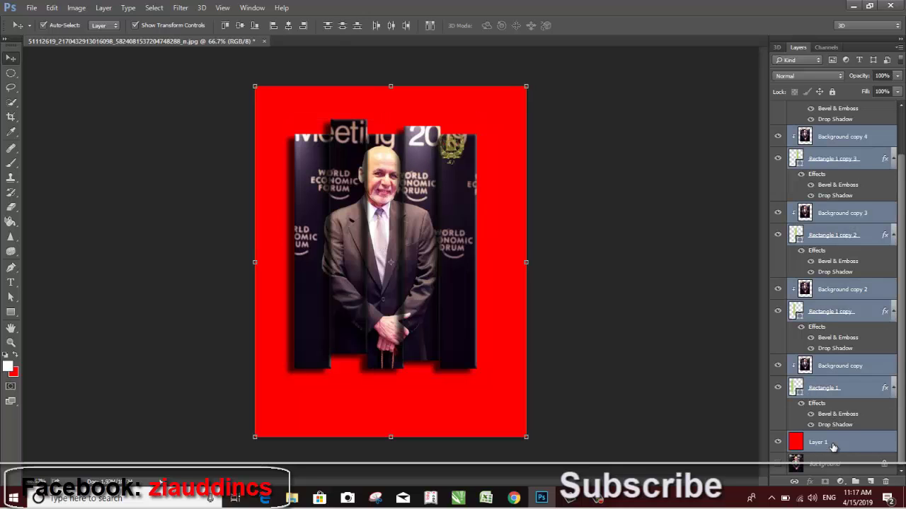
{"action": "right_click", "coordinate": [845, 228]}
{"action": "left_click", "coordinate": [601, 189]}
{"action": "key", "text": "ctrl+g"}
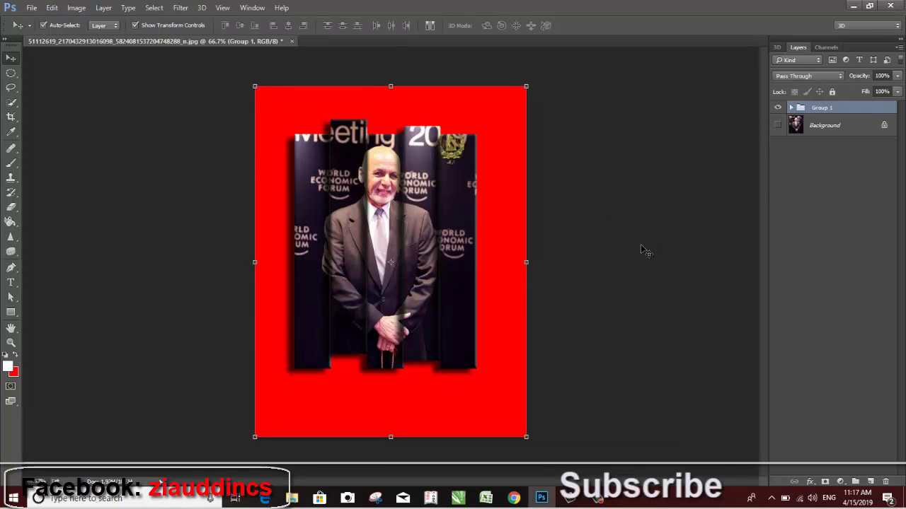
Merge Group 1 into one layer and nudge it slightly down and left
{"action": "right_click", "coordinate": [822, 108]}
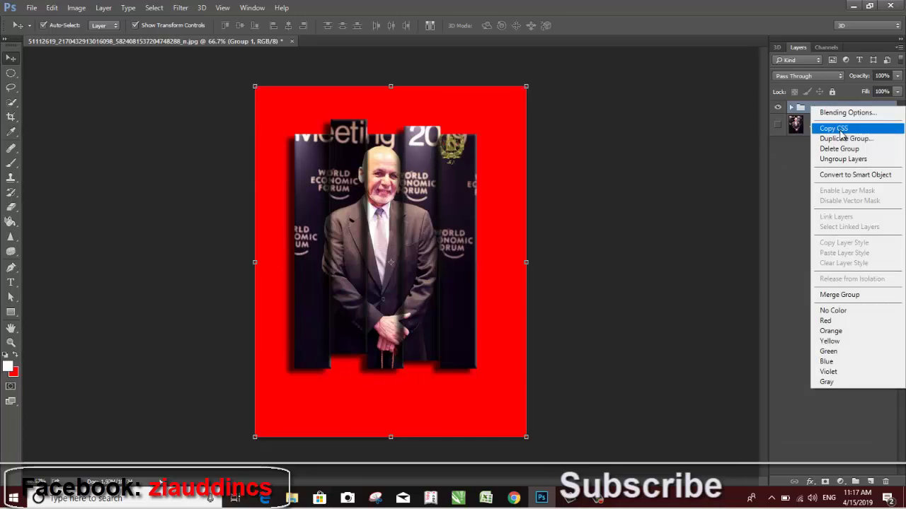
{"action": "left_click", "coordinate": [849, 295]}
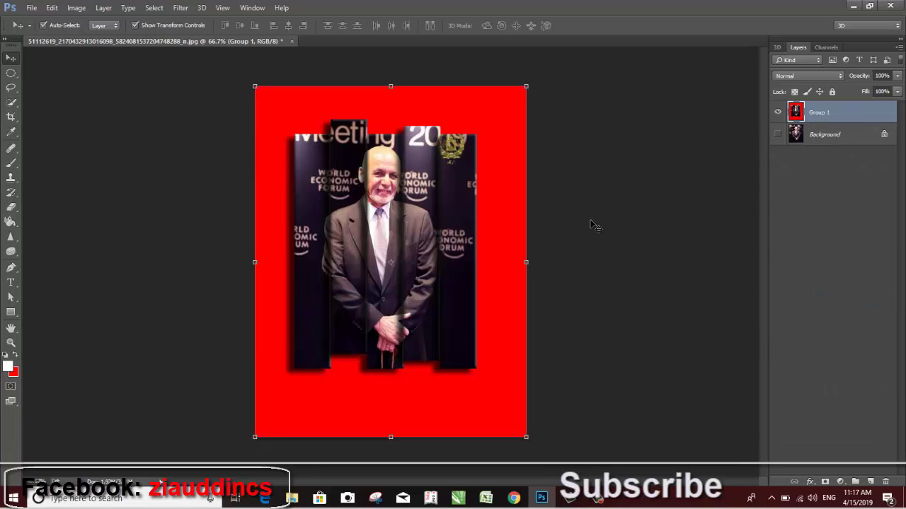
{"action": "mouse_move", "coordinate": [441, 202]}
{"action": "left_mouse_down"}
{"action": "mouse_move", "coordinate": [418, 224]}
{"action": "mouse_move", "coordinate": [451, 211]}
{"action": "mouse_move", "coordinate": [455, 224]}
{"action": "left_mouse_up"}
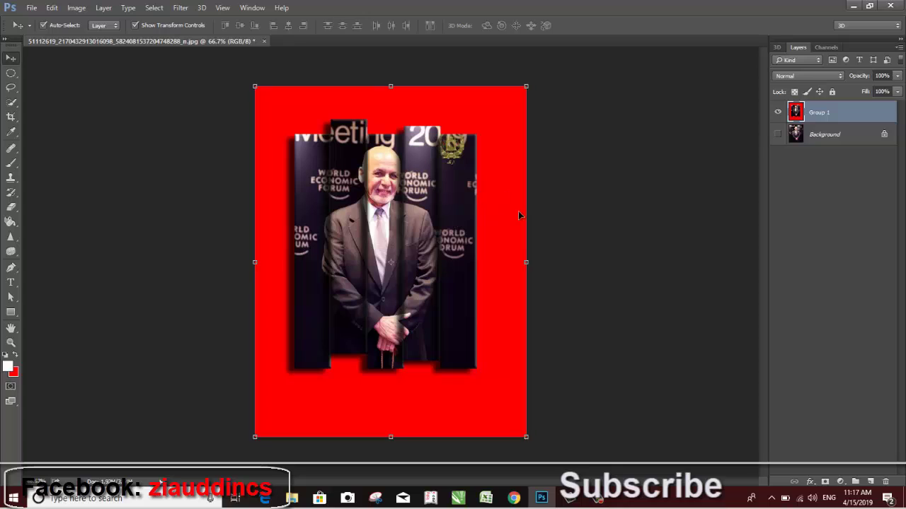
{"action": "left_click", "coordinate": [569, 163]}
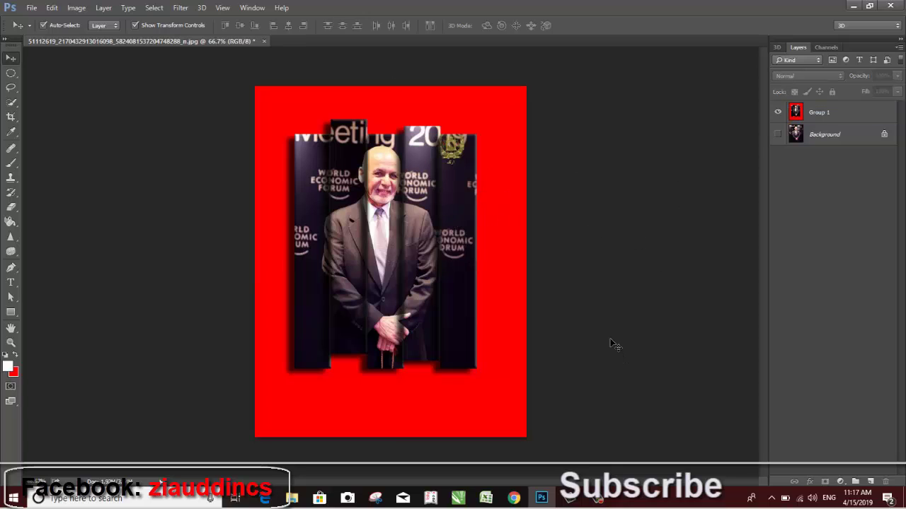